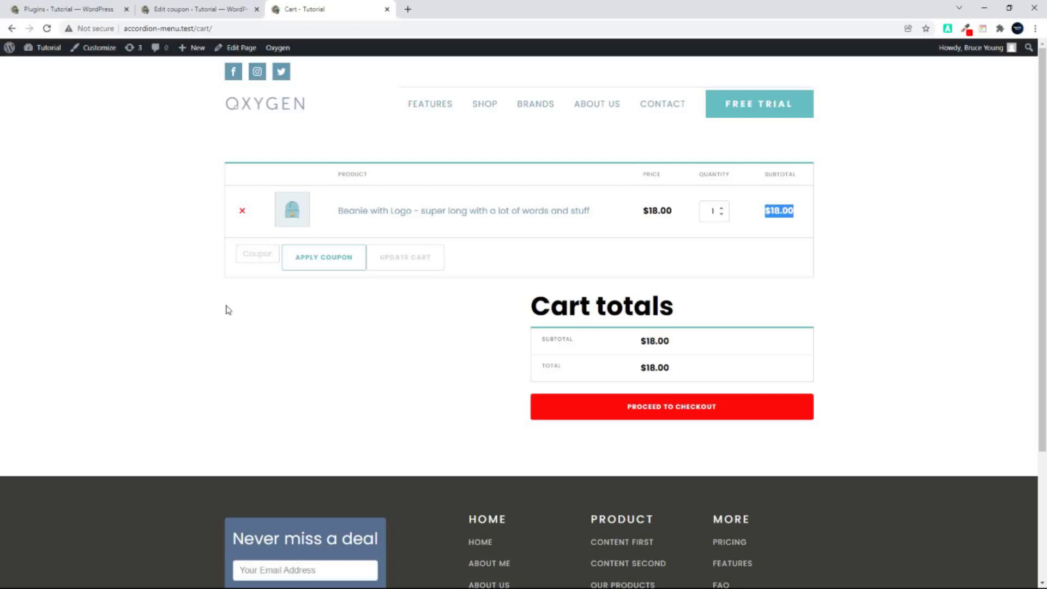
# Step: Set the beanie quantity to 2 so Volume Discount takes $7.20 off, then view Plugins
pyautogui.click(368, 348)
pyautogui.click(721, 208)
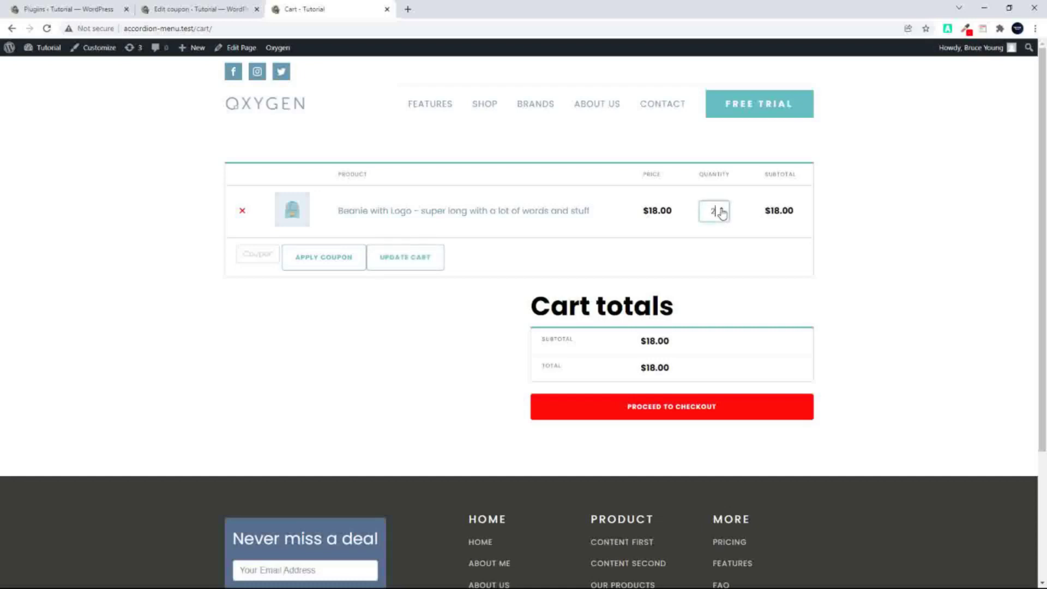
pyautogui.click(721, 209)
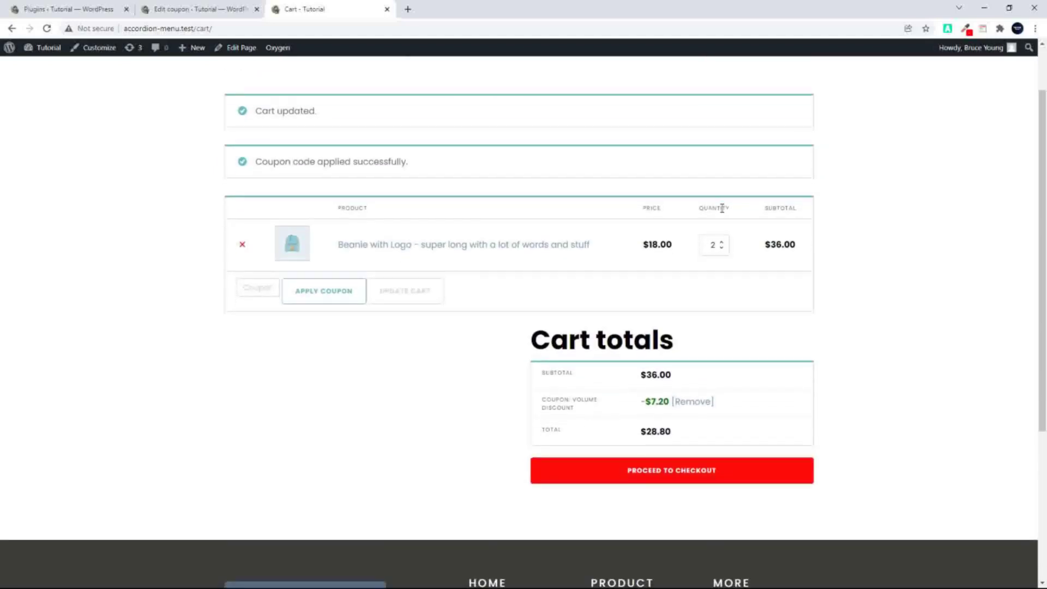
pyautogui.click(721, 249)
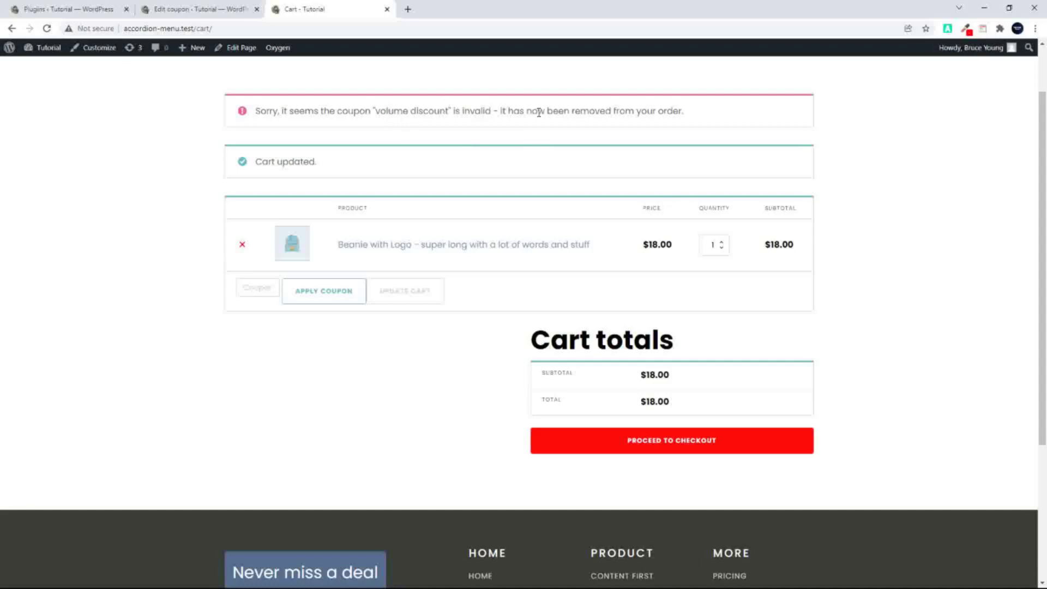
pyautogui.click(721, 240)
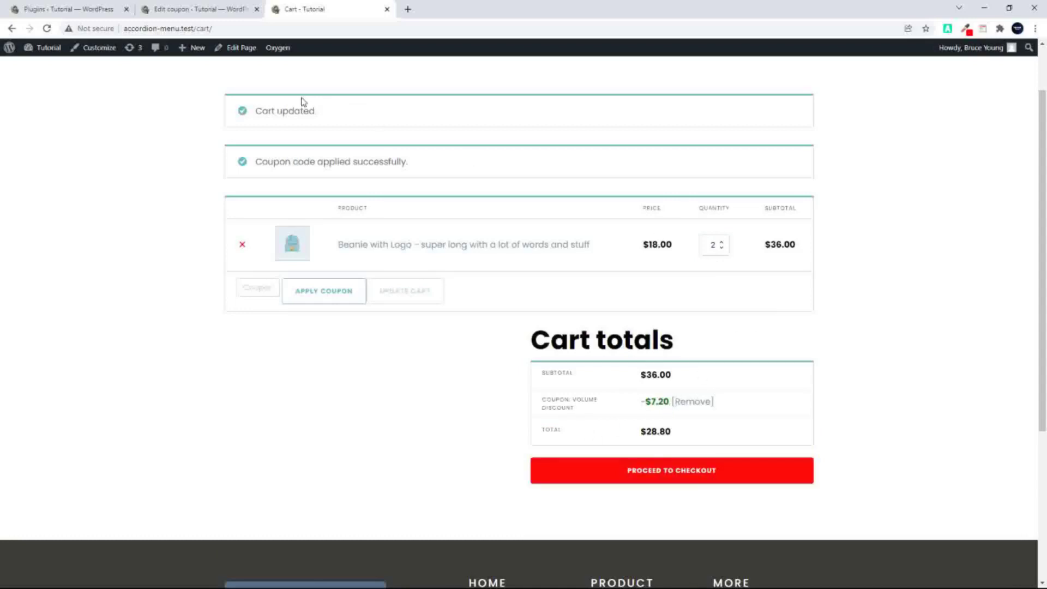
pyautogui.click(71, 12)
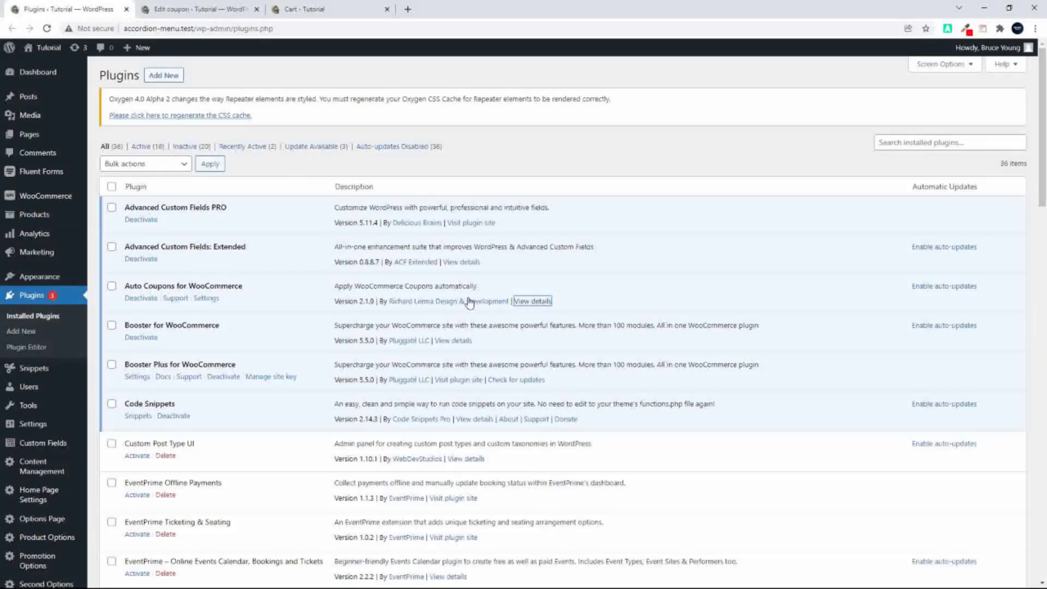
pyautogui.click(536, 305)
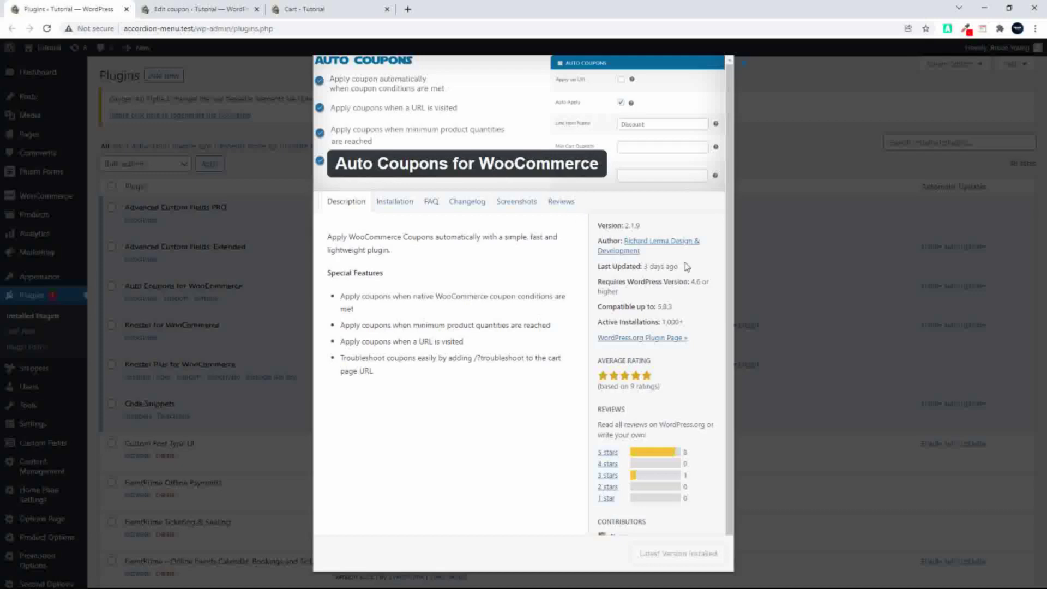
pyautogui.click(741, 68)
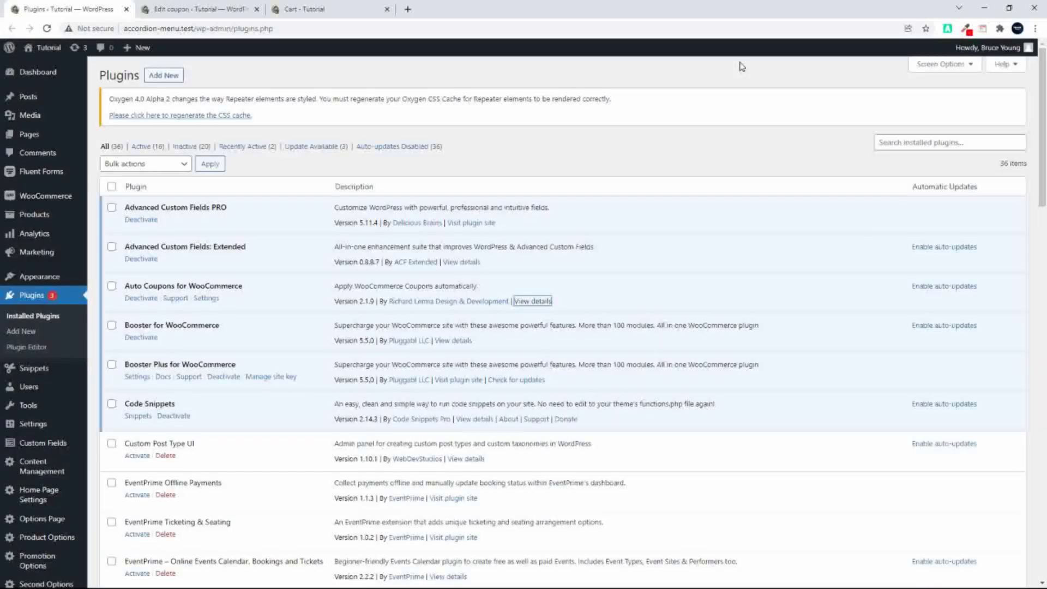
# Step: Review the Volume Discount coupon's 20 percent amount and its Auto Apply setting
pyautogui.click(191, 11)
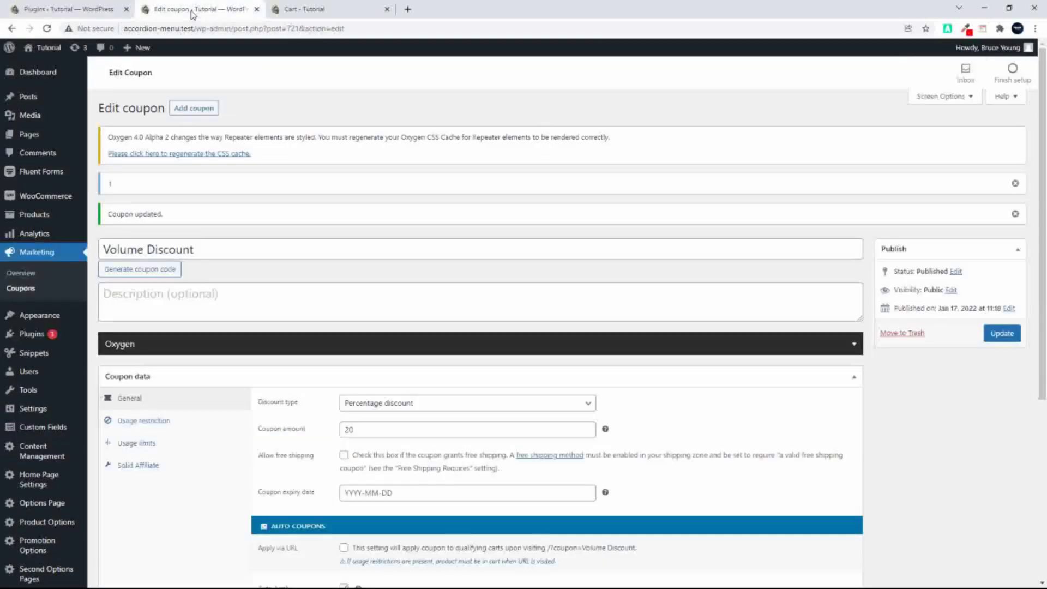
pyautogui.click(226, 252)
pyautogui.scroll(-5, 226, 251)
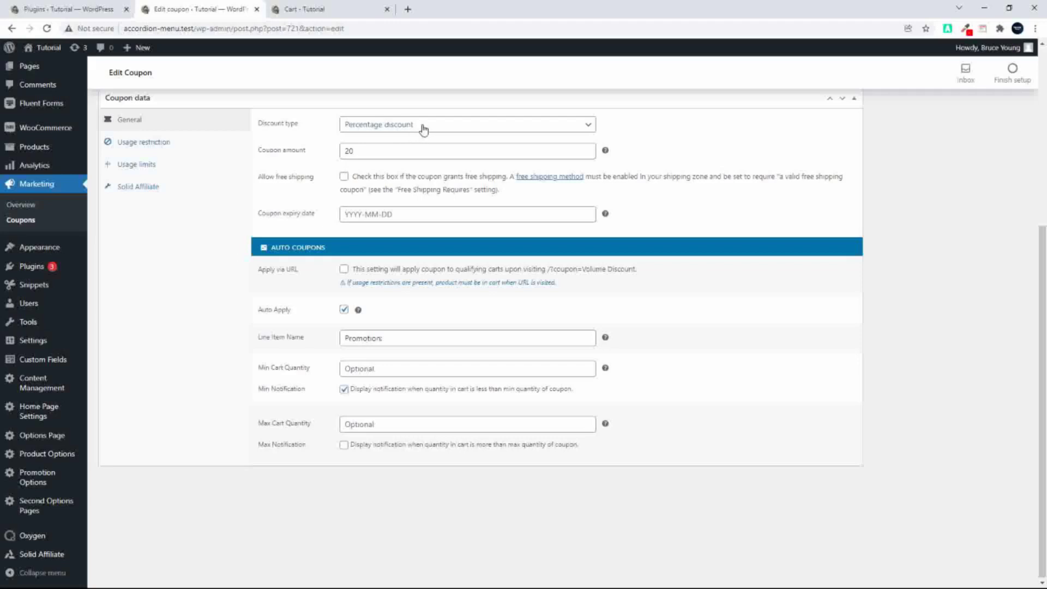
pyautogui.click(386, 150)
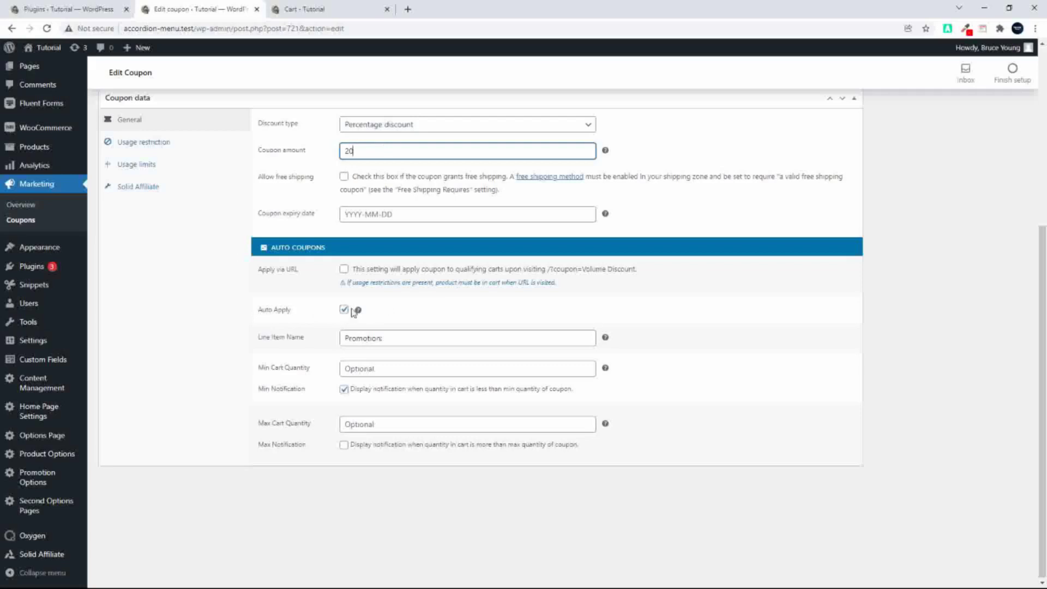
pyautogui.moveTo(359, 311)
# Step: Change the coupon's Line Item Name from Promotion: to Promo: and update the coupon
pyautogui.click(304, 11)
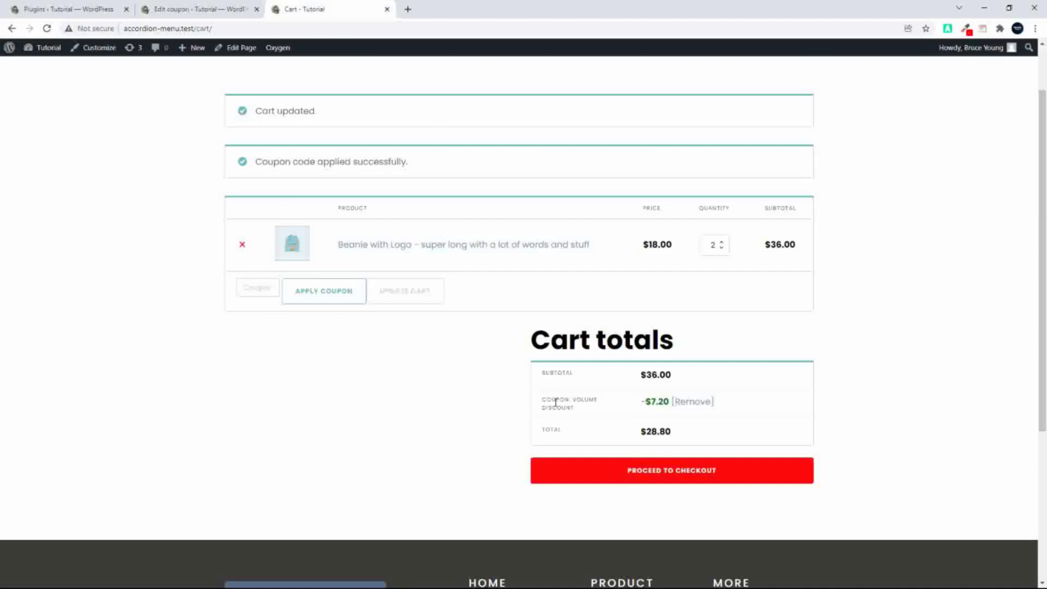
pyautogui.click(197, 9)
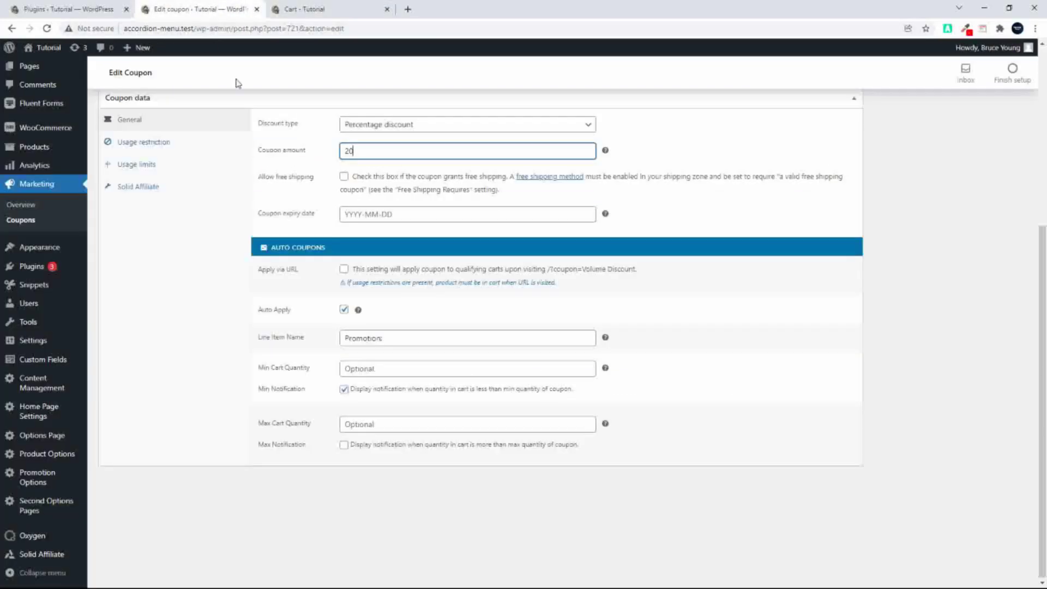
pyautogui.click(426, 337)
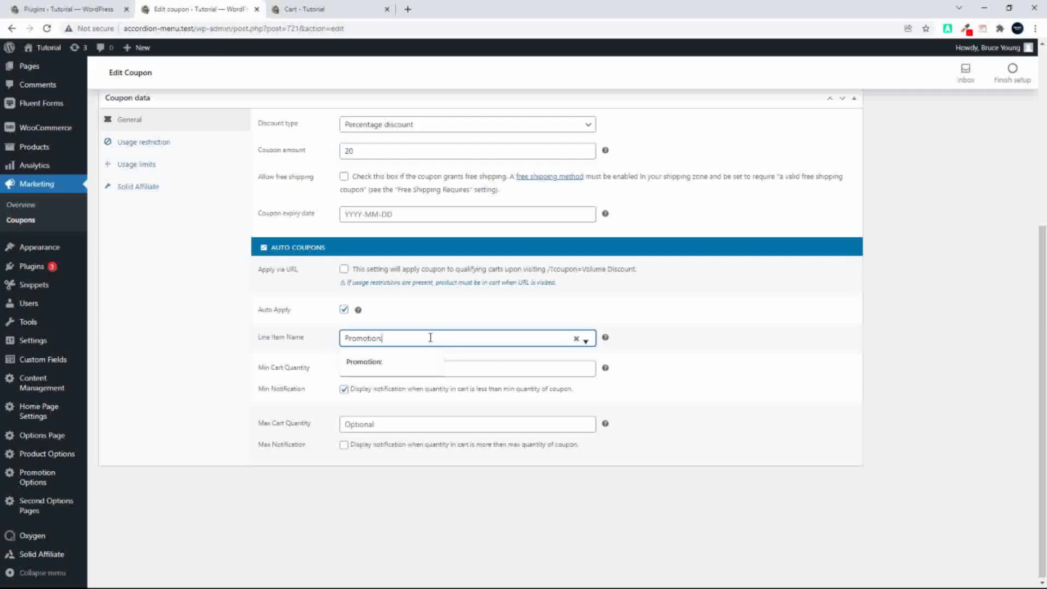
pyautogui.click(575, 340)
pyautogui.click(585, 343)
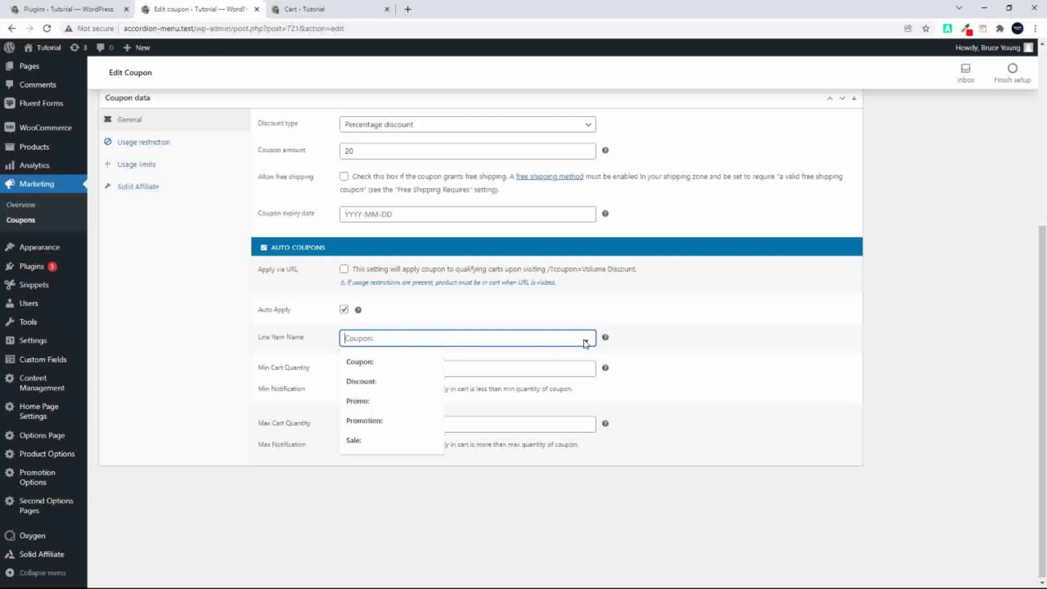
pyautogui.click(386, 401)
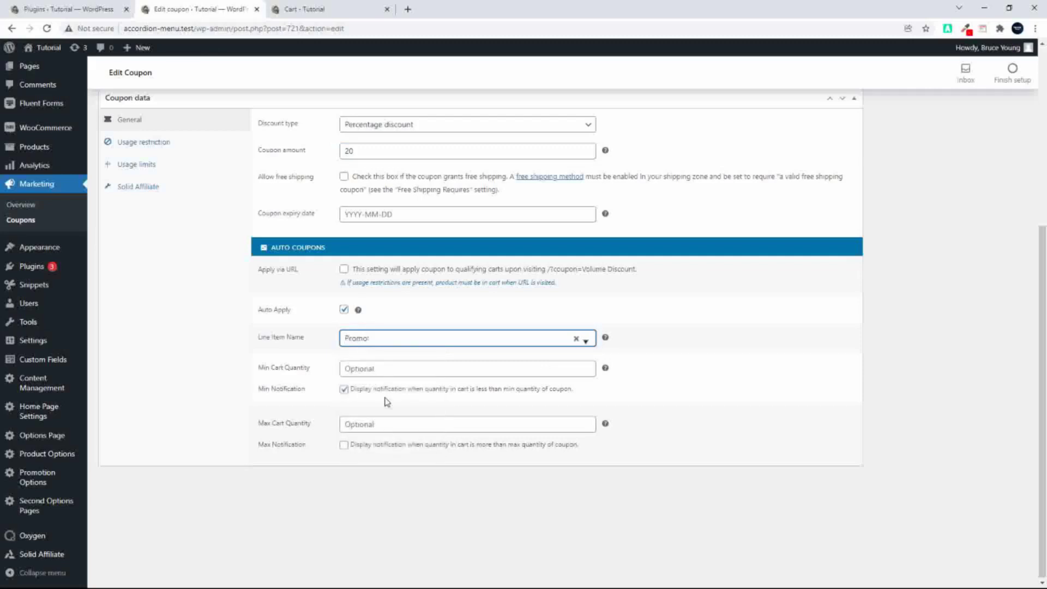
pyautogui.scroll(4, 837, 264)
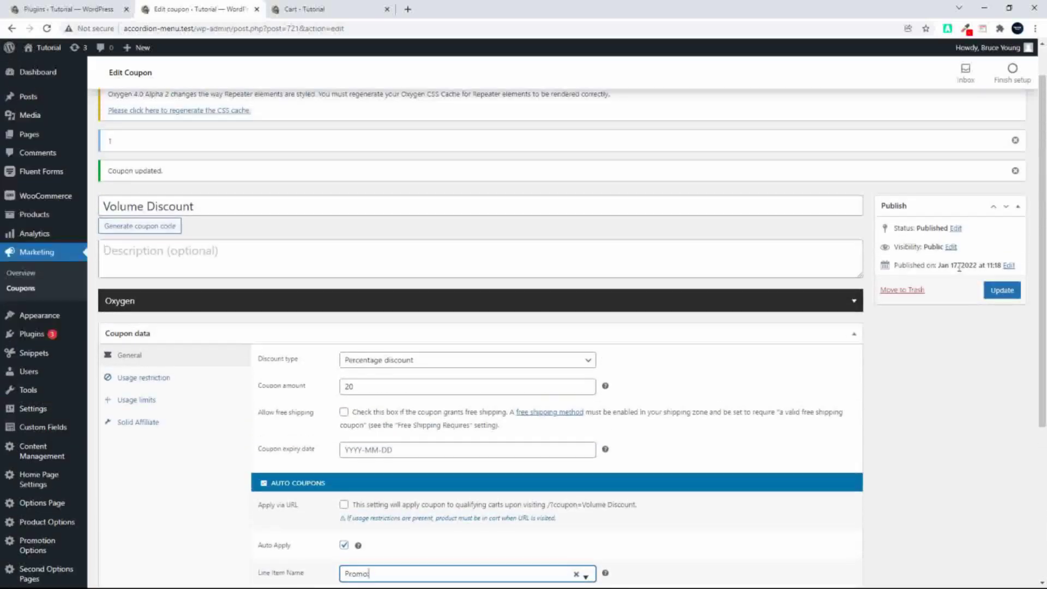
pyautogui.click(1007, 295)
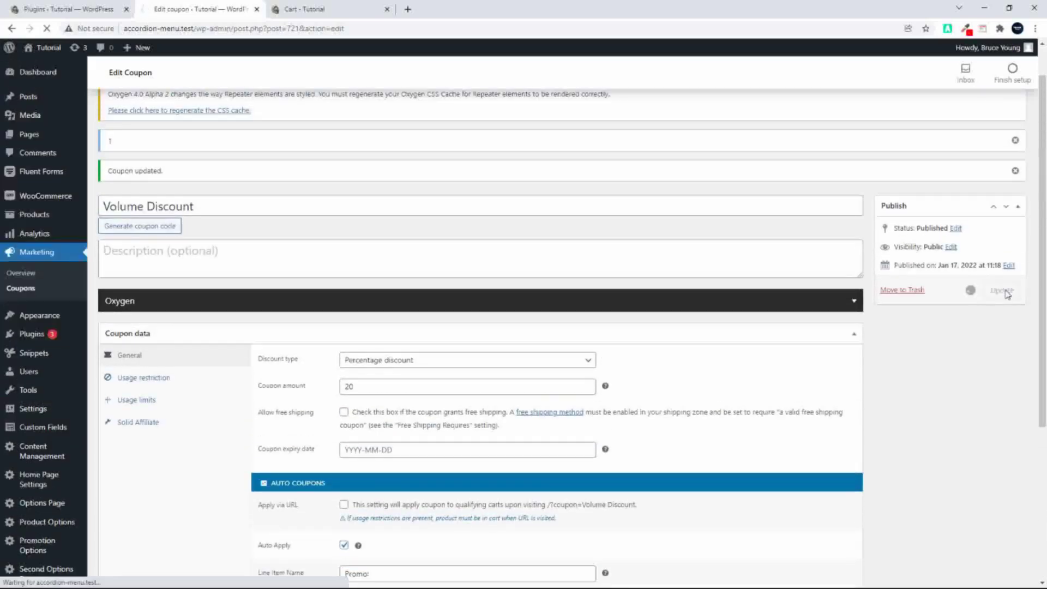
# Step: Reload the cart to confirm the -$7.20 line reads 'Promo: Volume Discount', total $28.80
pyautogui.click(315, 8)
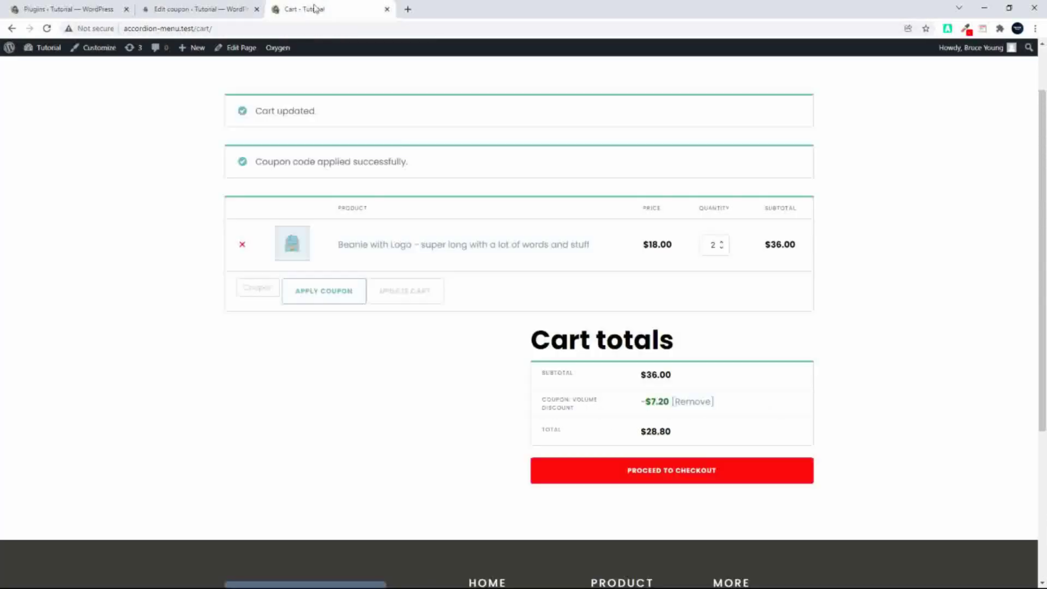
pyautogui.click(306, 28)
pyautogui.press('Return')
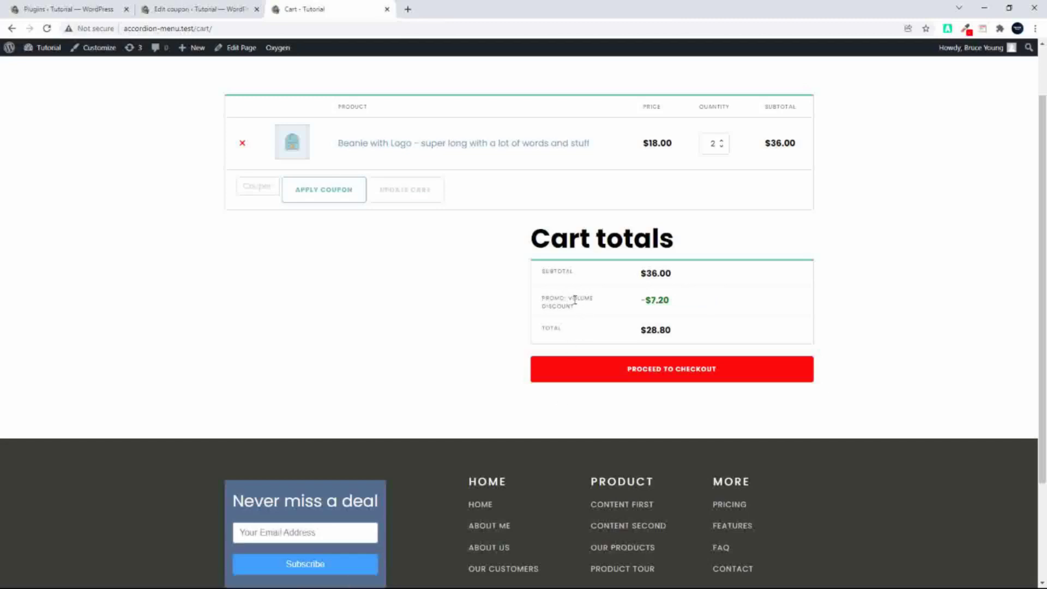
pyautogui.scroll(1, 592, 310)
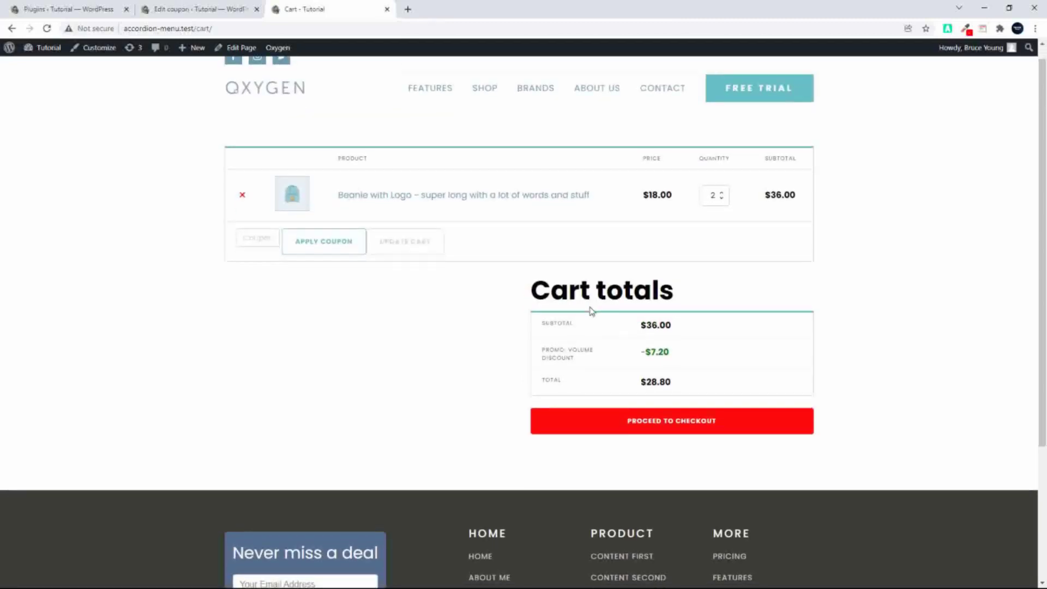
# Step: Review the coupon's usage restrictions: 35 minimum spend and one excluded belt product
pyautogui.click(199, 8)
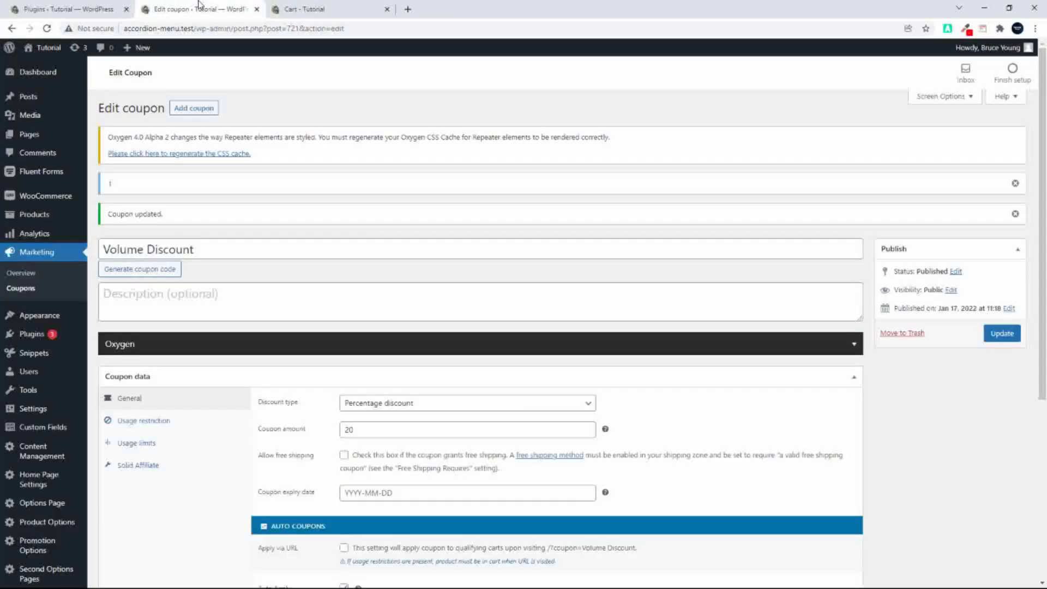
pyautogui.scroll(-2, 355, 343)
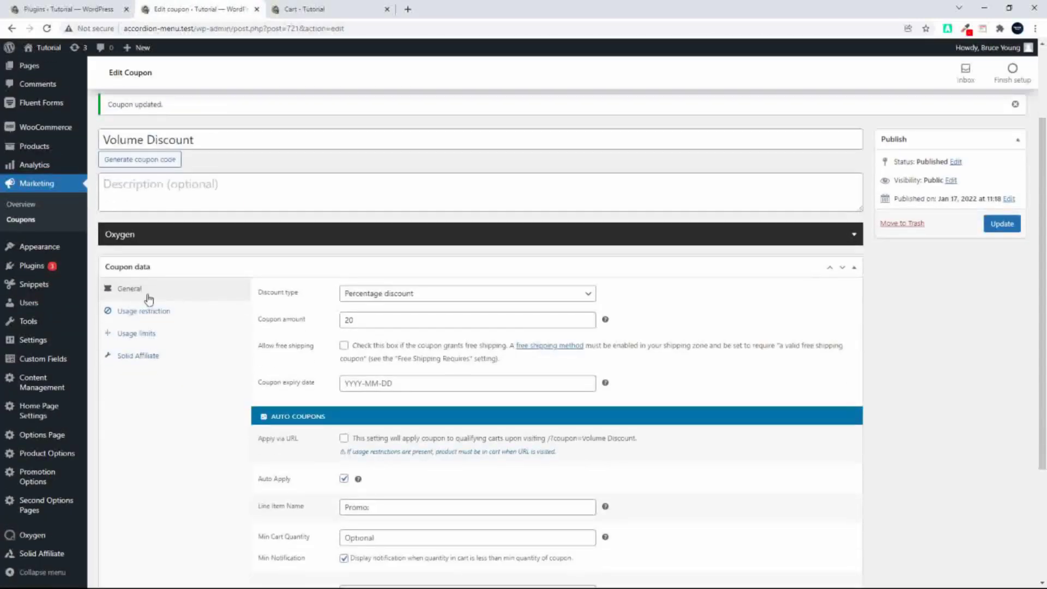
pyautogui.click(140, 313)
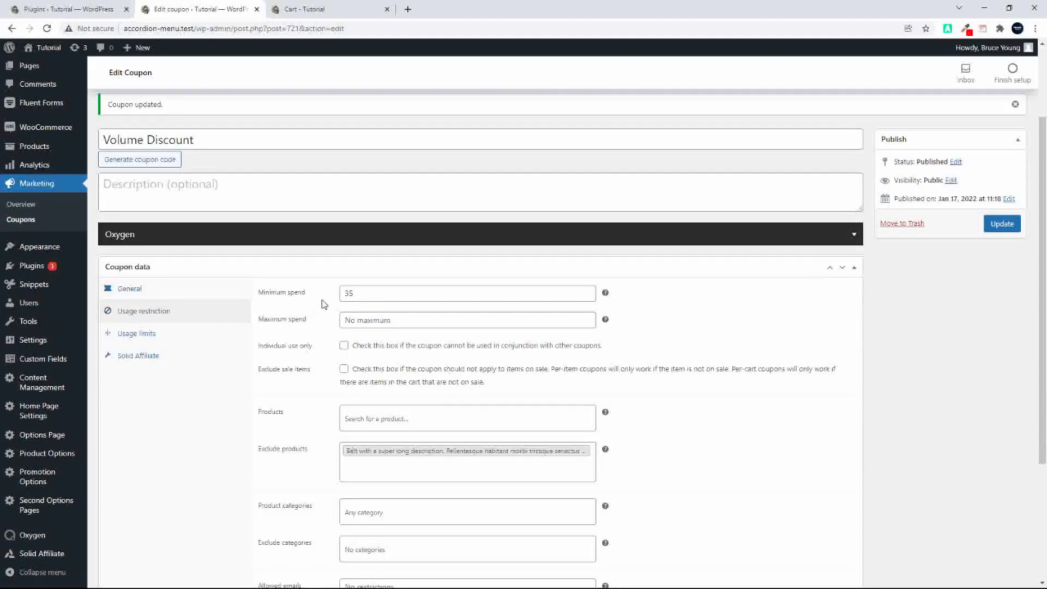
pyautogui.click(381, 292)
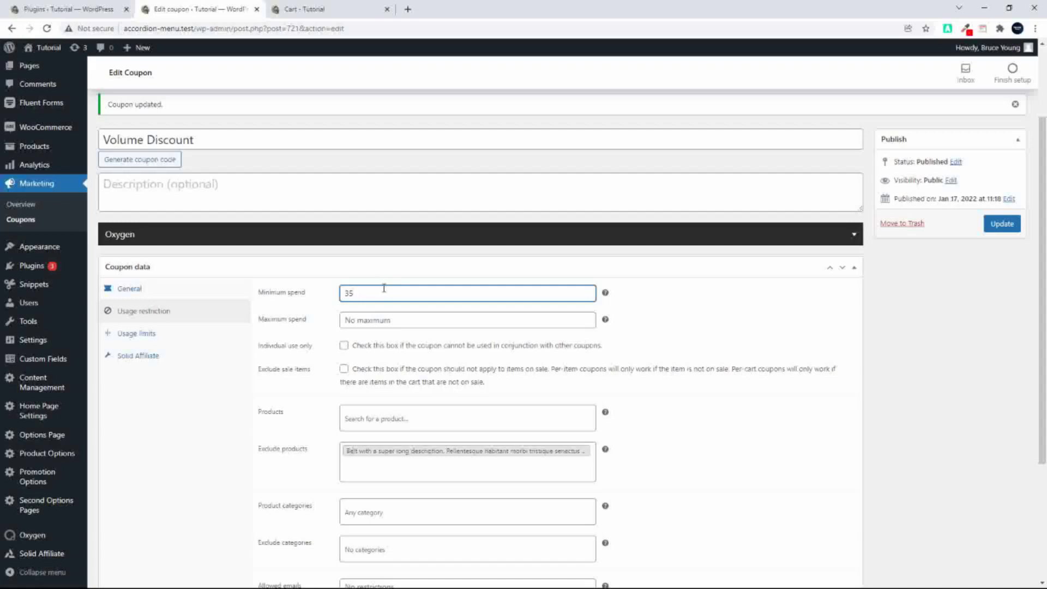
pyautogui.scroll(-3, 384, 288)
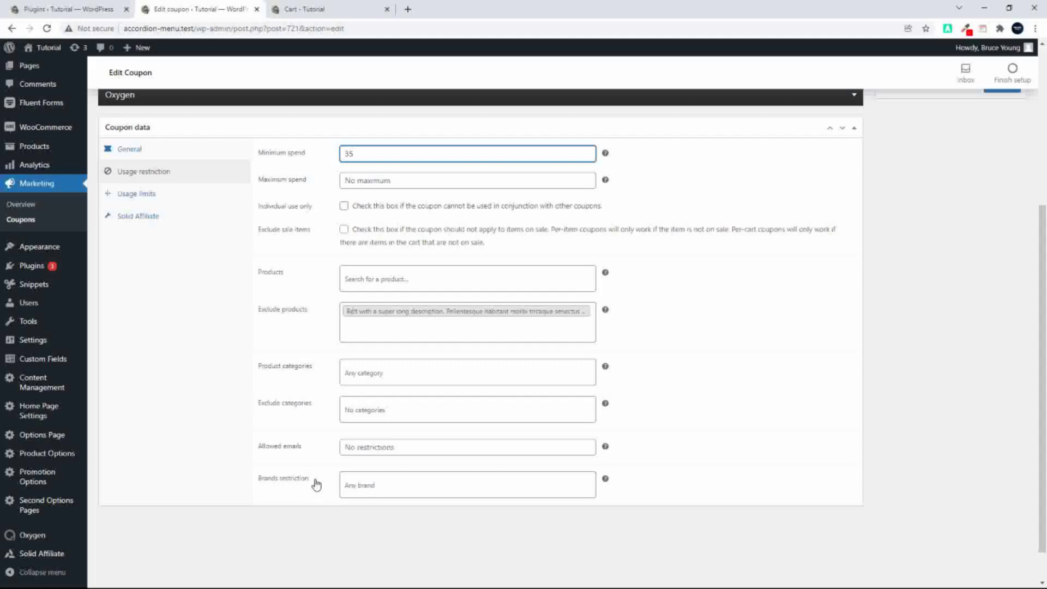
pyautogui.scroll(1, 316, 484)
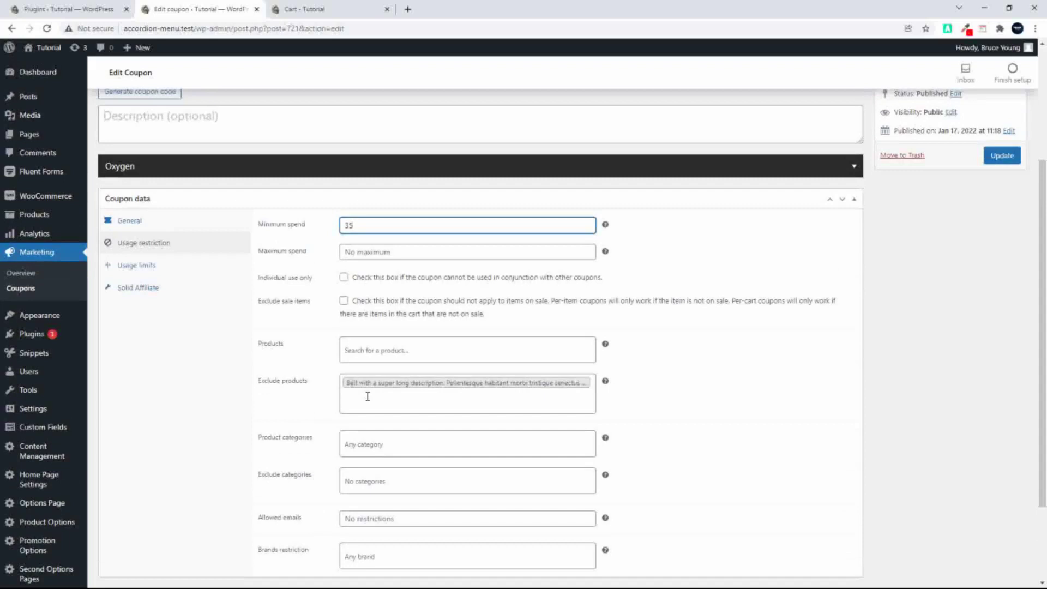
# Step: Add the $55 Belt from the Shop page; the discount stays -$7.20, total $83.80
pyautogui.click(349, 13)
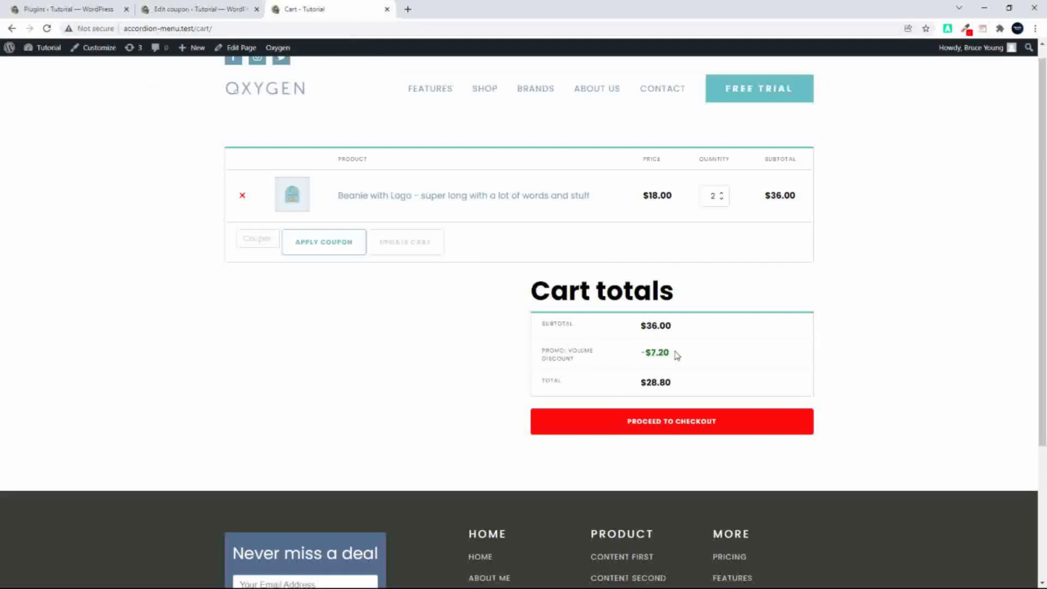
pyautogui.click(496, 93)
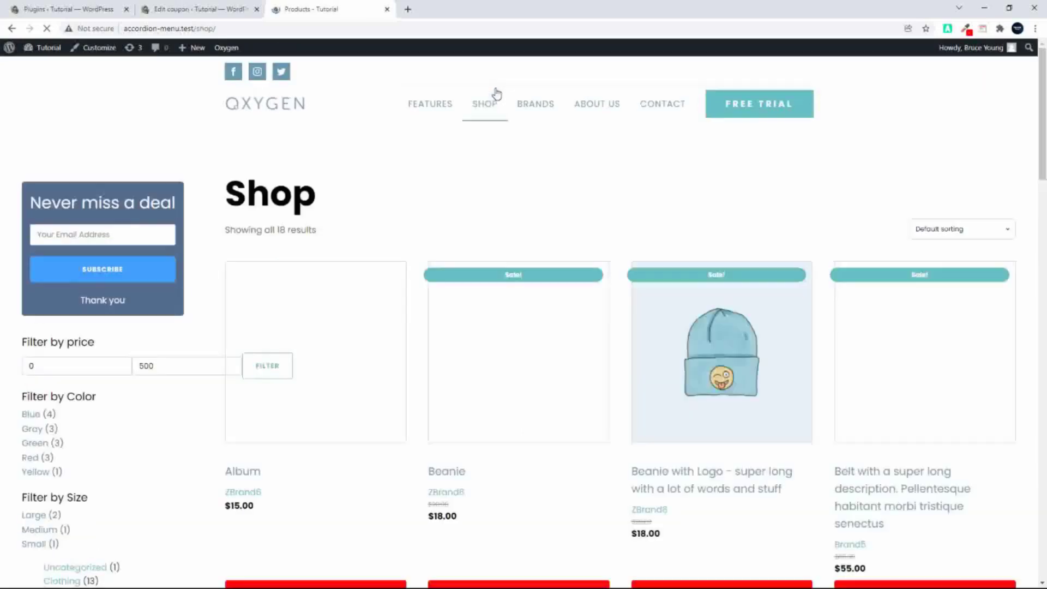
pyautogui.scroll(-2, 912, 509)
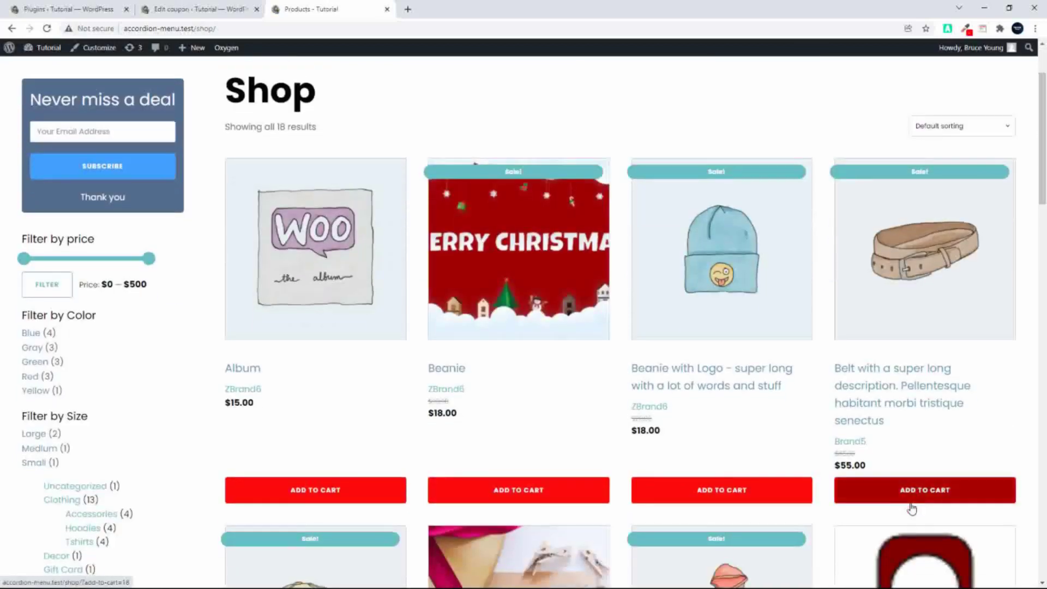
pyautogui.click(931, 493)
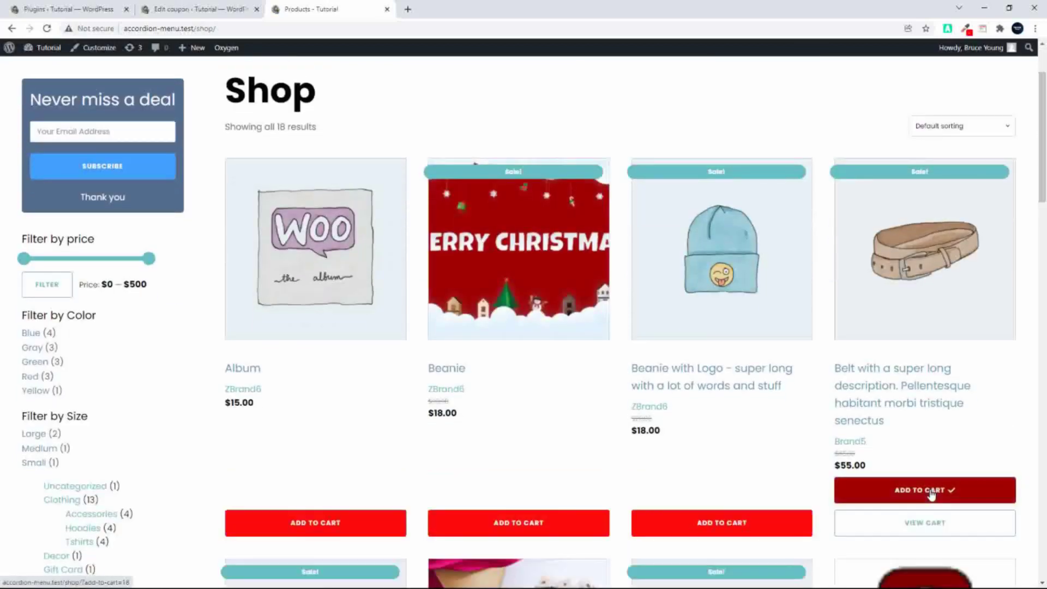
pyautogui.click(920, 525)
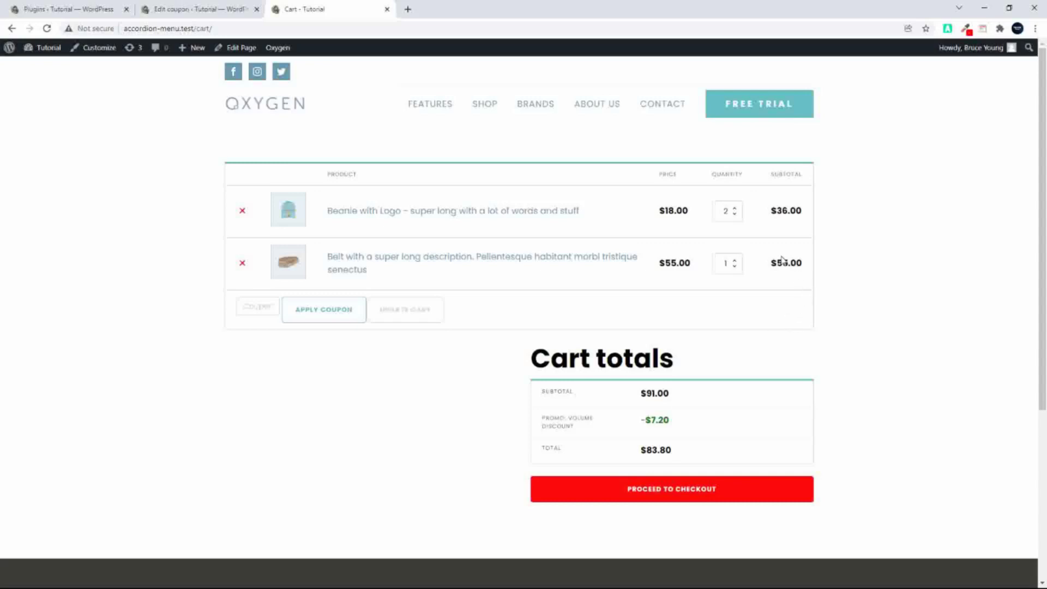
# Step: Change the coupon to a Fixed cart discount of 20 and save it
pyautogui.click(197, 9)
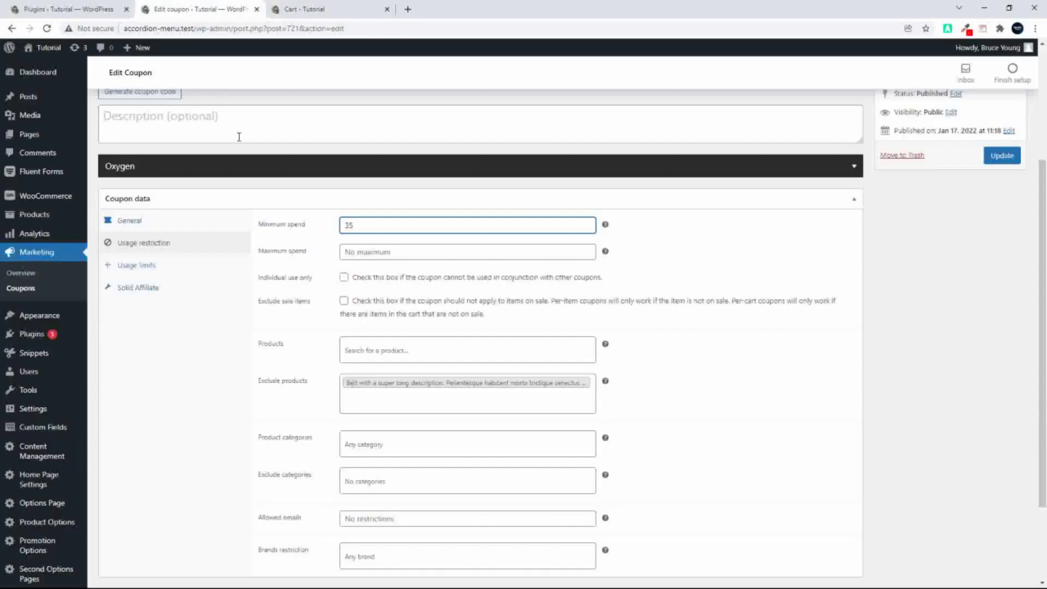
pyautogui.click(130, 229)
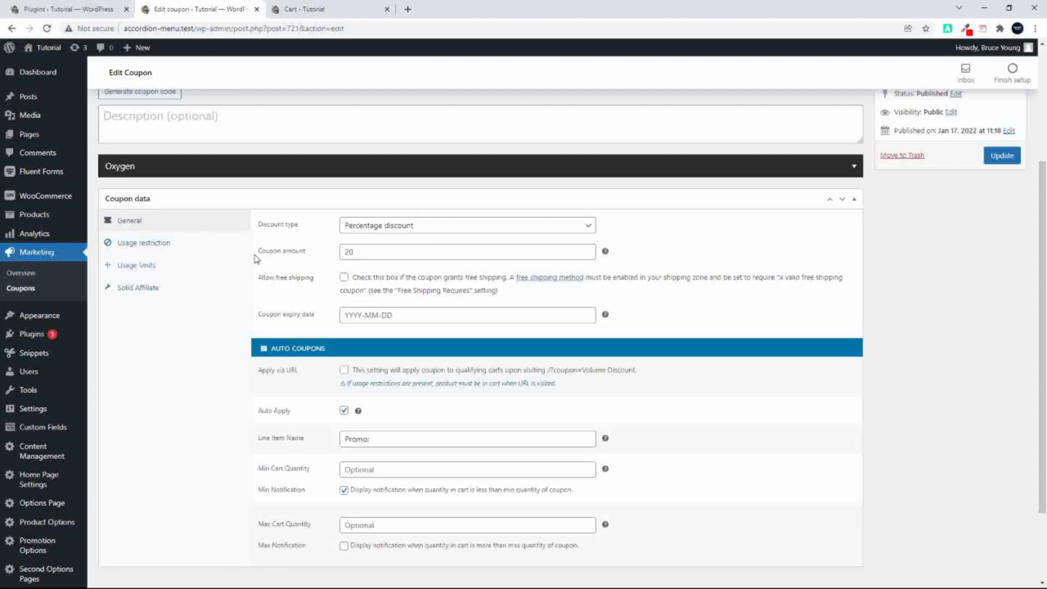
pyautogui.click(463, 226)
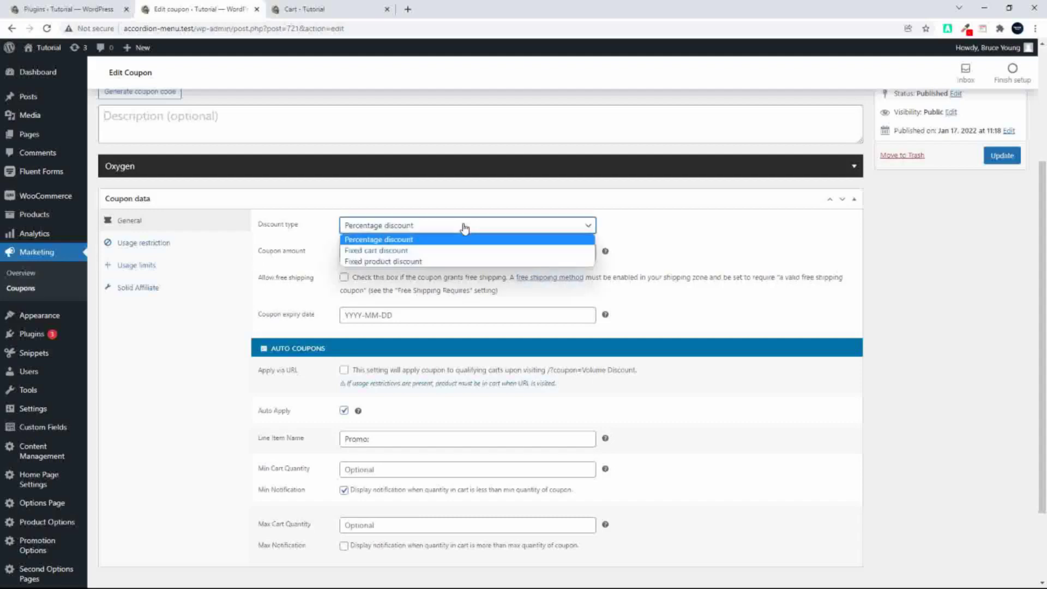
pyautogui.click(407, 251)
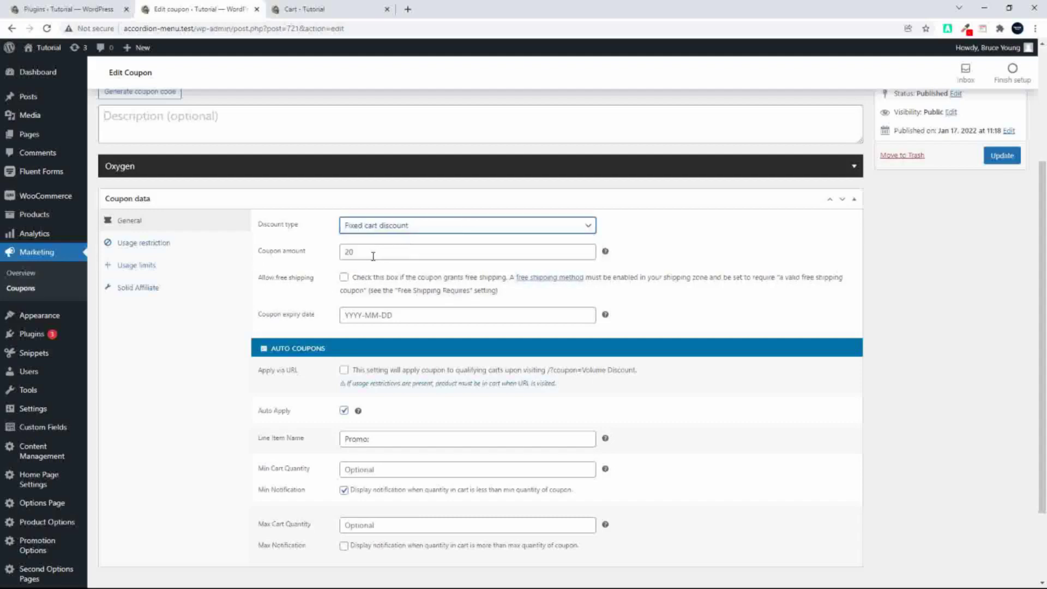
pyautogui.click(373, 254)
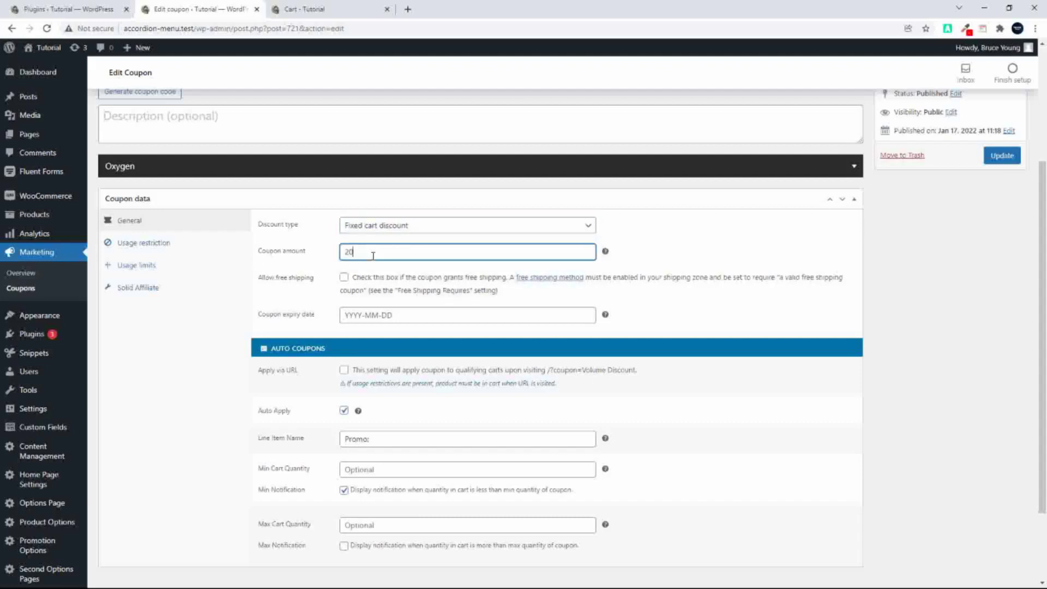
pyautogui.click(1005, 161)
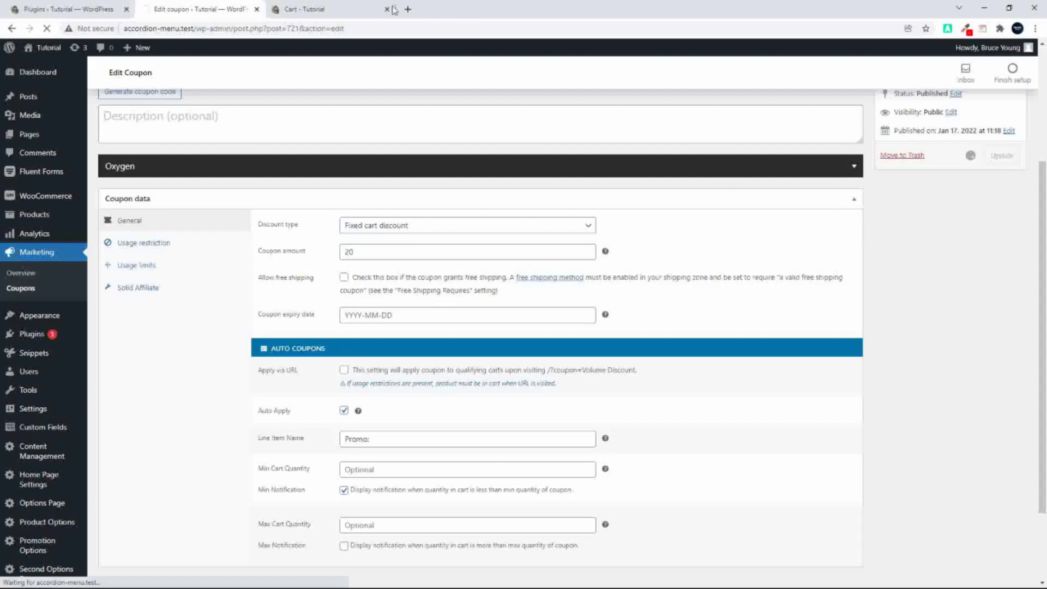
pyautogui.click(297, 9)
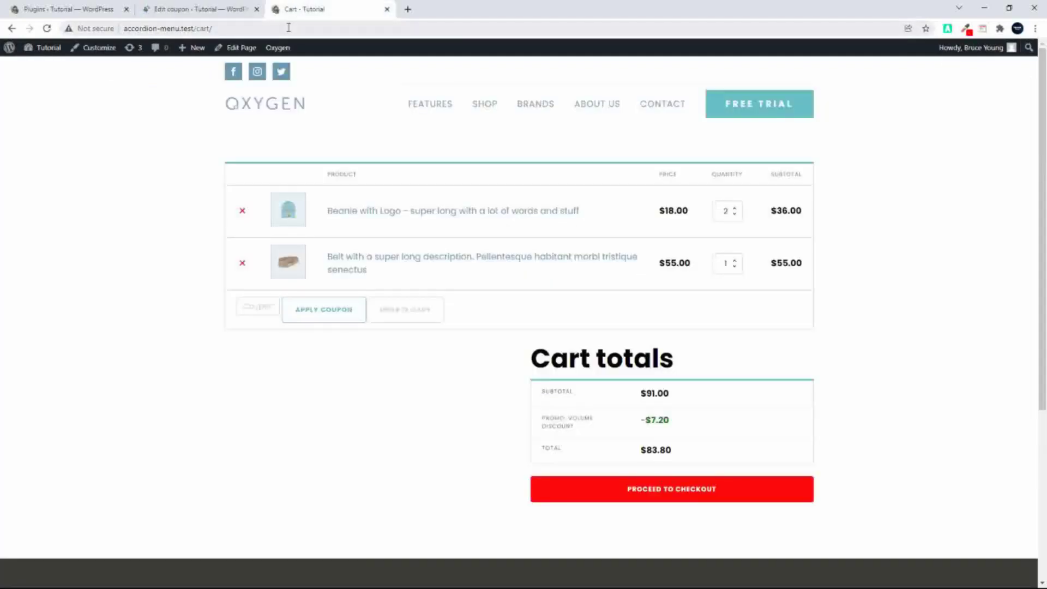
# Step: Reload the cart and remove the Belt, leaving $20.00 off and a $16.00 total
pyautogui.click(288, 27)
pyautogui.press('Return')
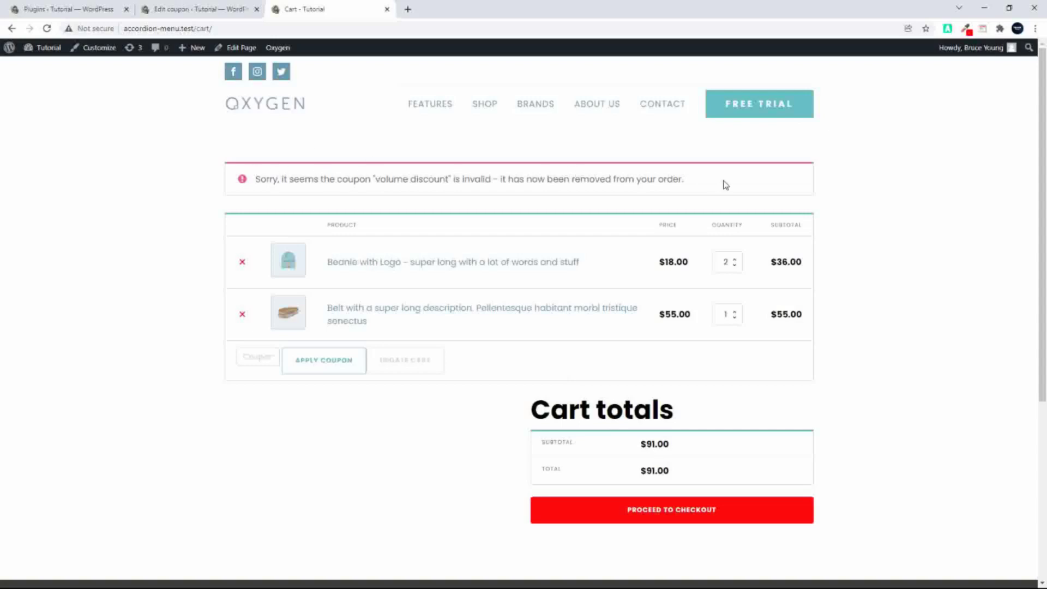
pyautogui.click(243, 314)
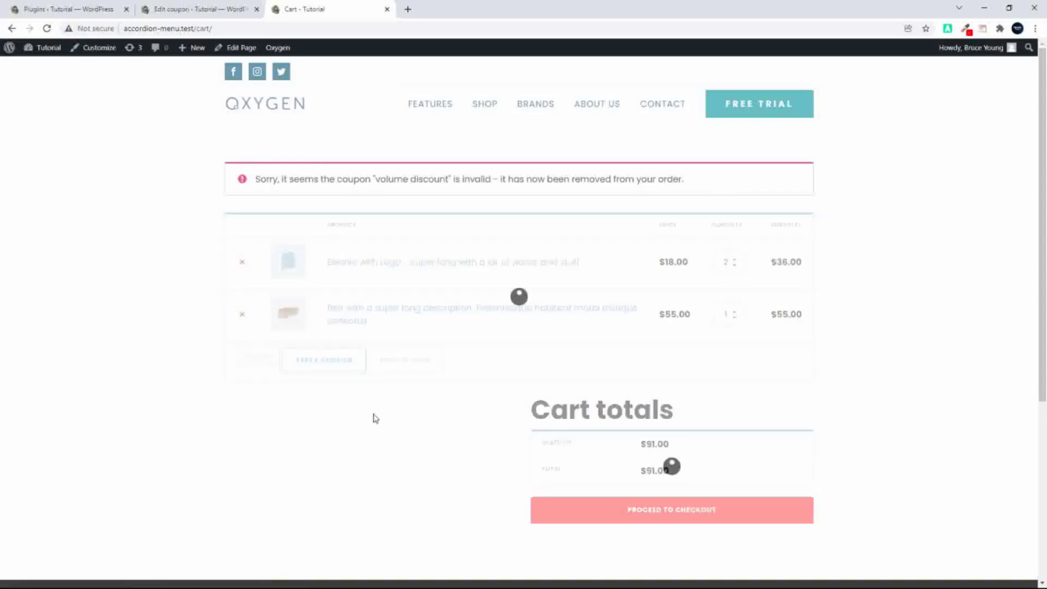
pyautogui.moveTo(371, 416); pyautogui.dragTo(351, 470)
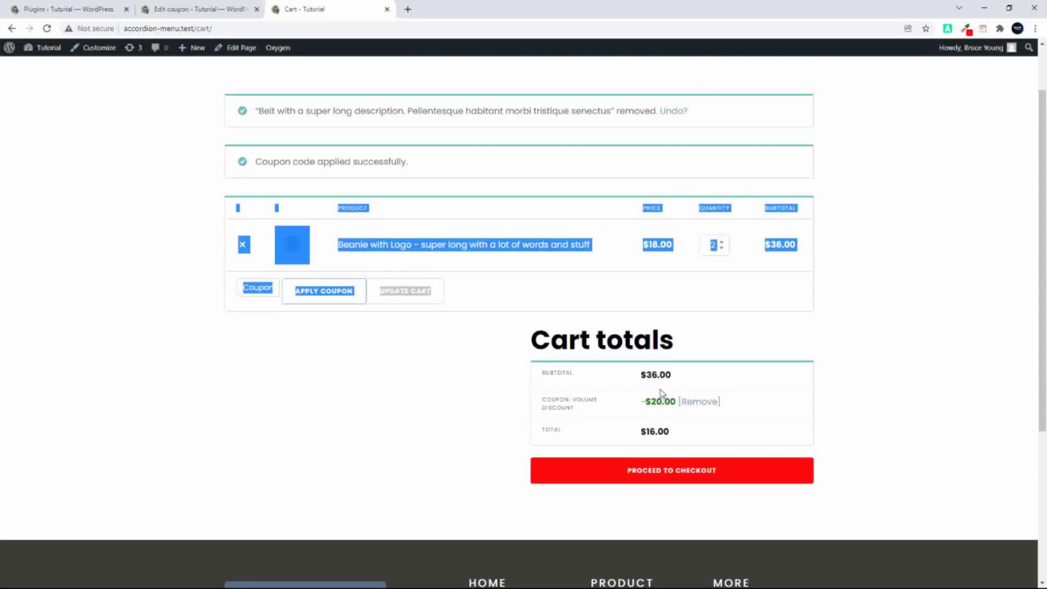
pyautogui.click(593, 275)
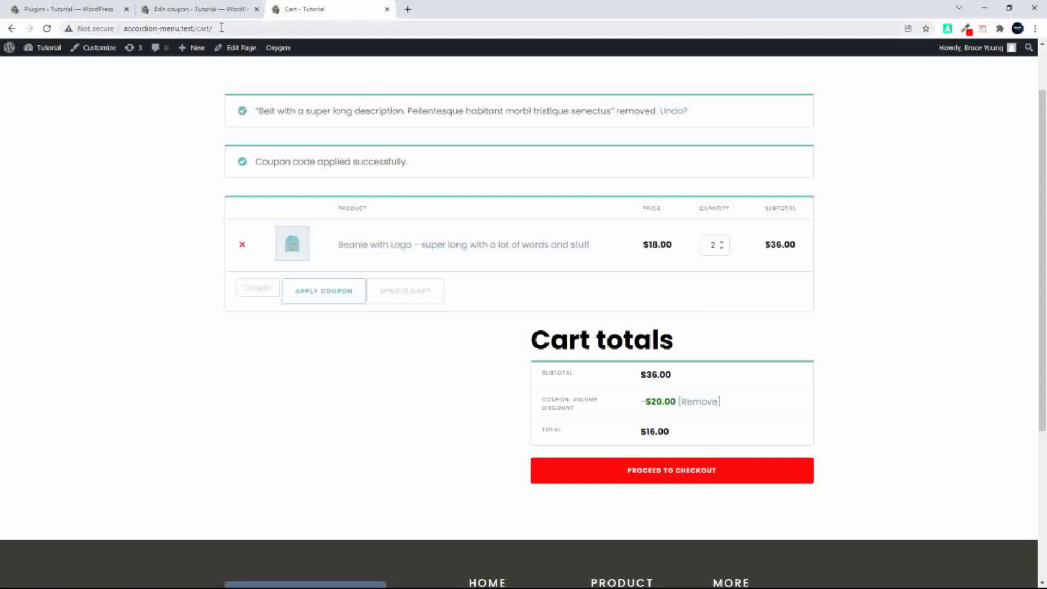
pyautogui.click(205, 8)
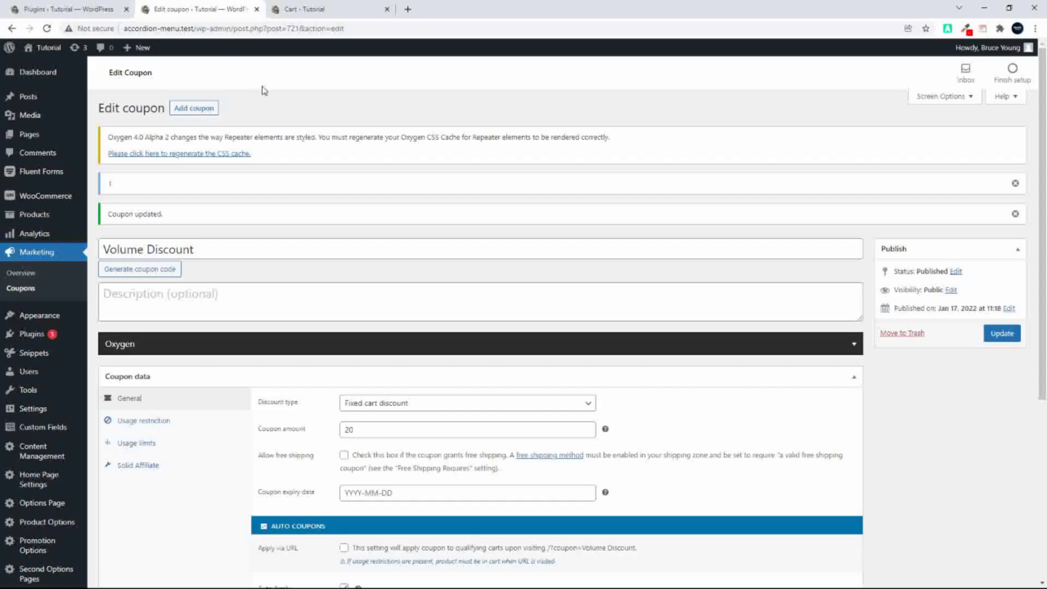
# Step: Switch the coupon back to a Percentage discount of 20 and save it
pyautogui.click(360, 430)
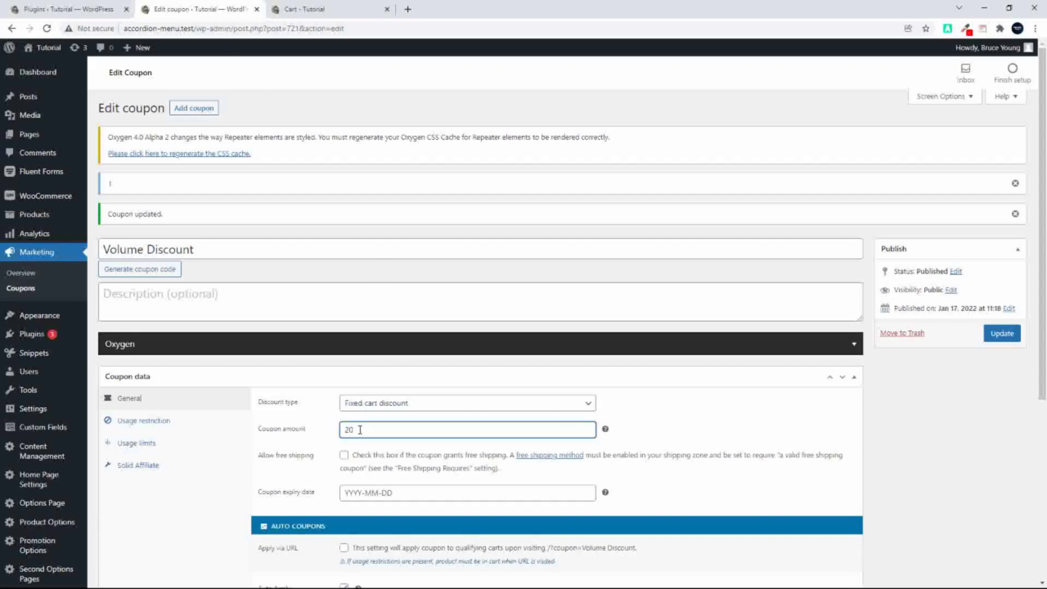
pyautogui.scroll(-2, 360, 429)
pyautogui.click(431, 289)
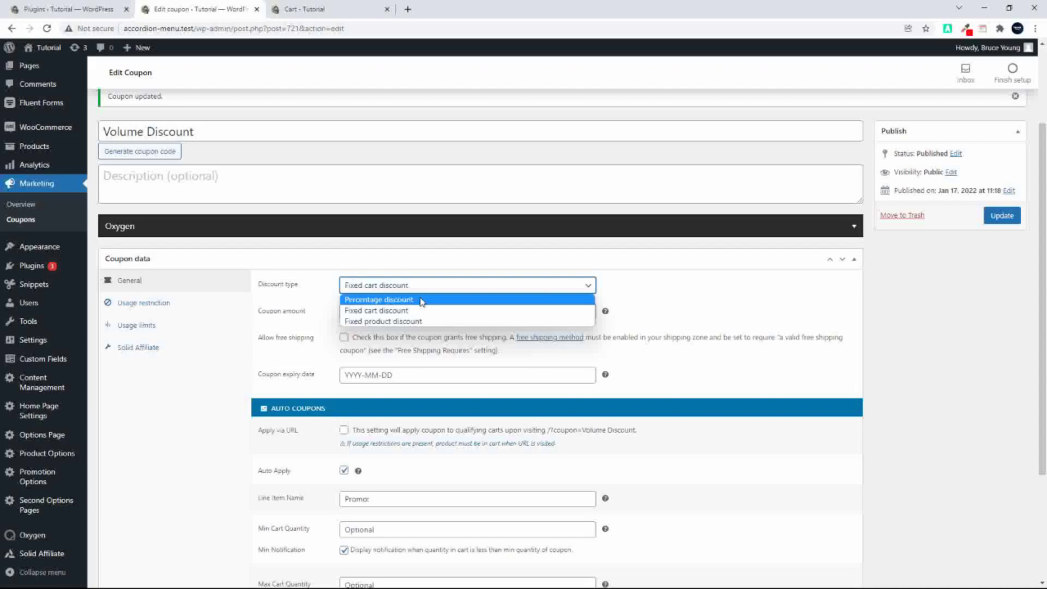
pyautogui.click(422, 300)
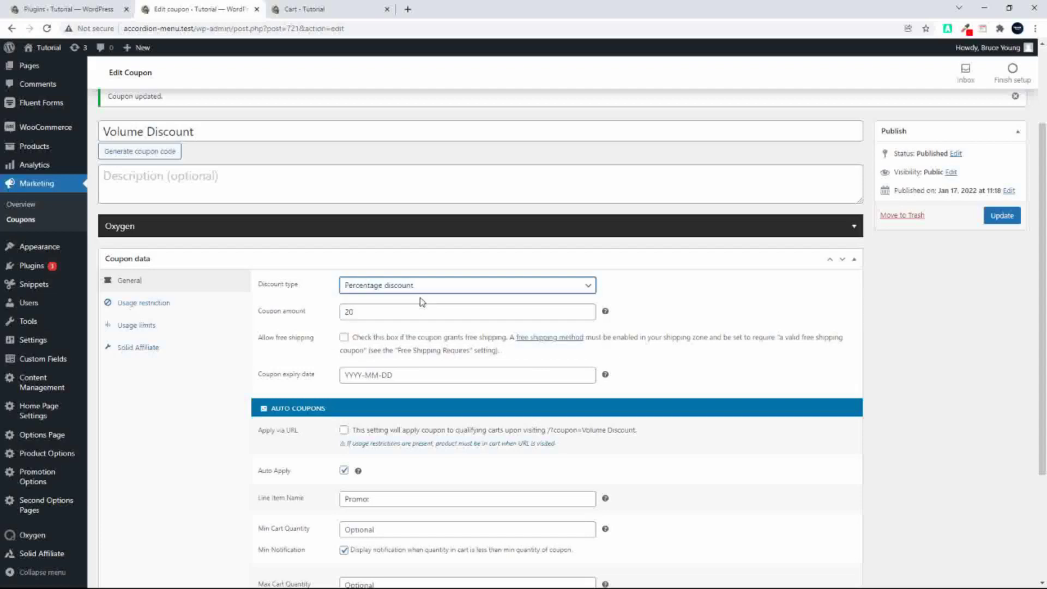
pyautogui.click(1009, 221)
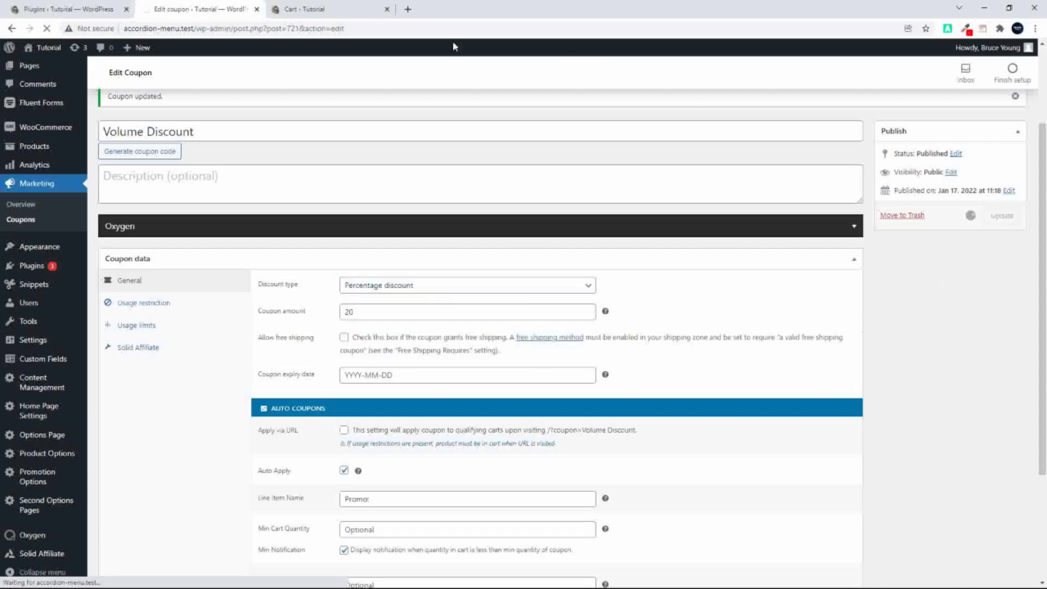
pyautogui.click(313, 11)
# Step: Re-add the Belt from the Shop, restoring the -$7.20 discount and $83.80 total
pyautogui.scroll(2, 365, 193)
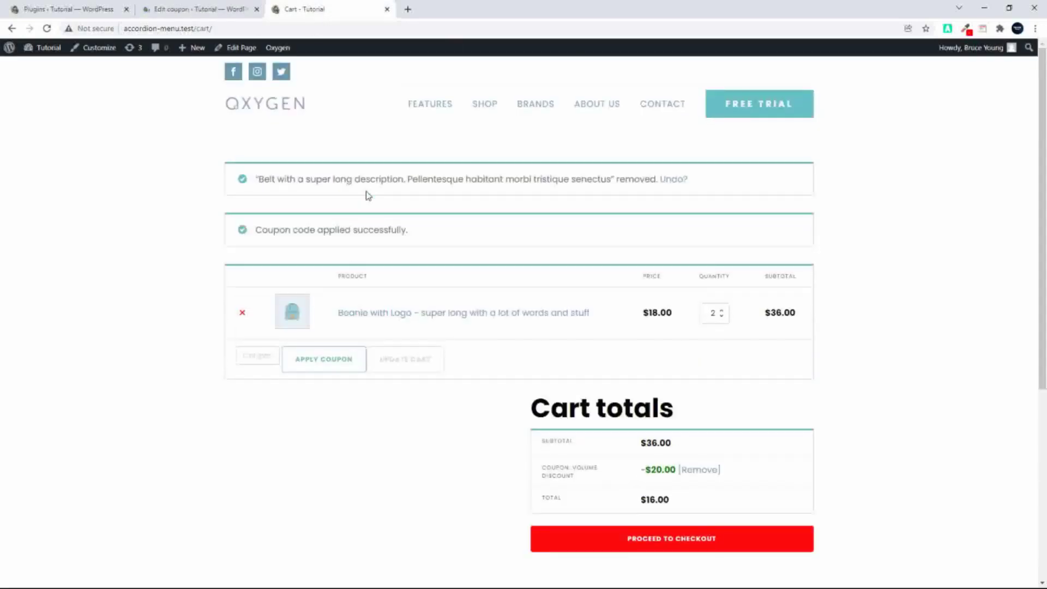
pyautogui.click(483, 100)
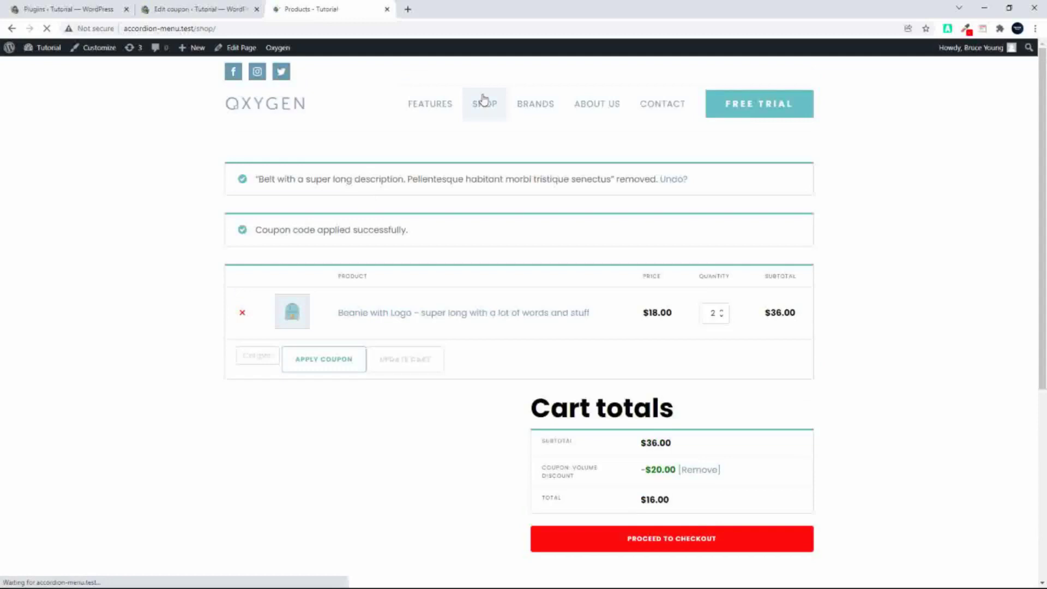
pyautogui.scroll(-2, 876, 479)
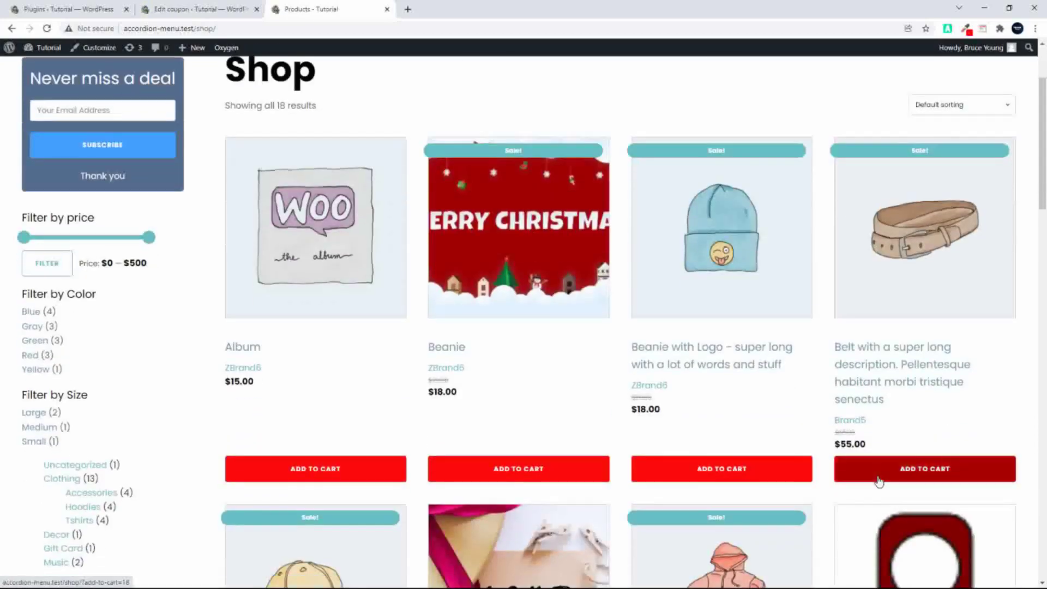
pyautogui.click(926, 468)
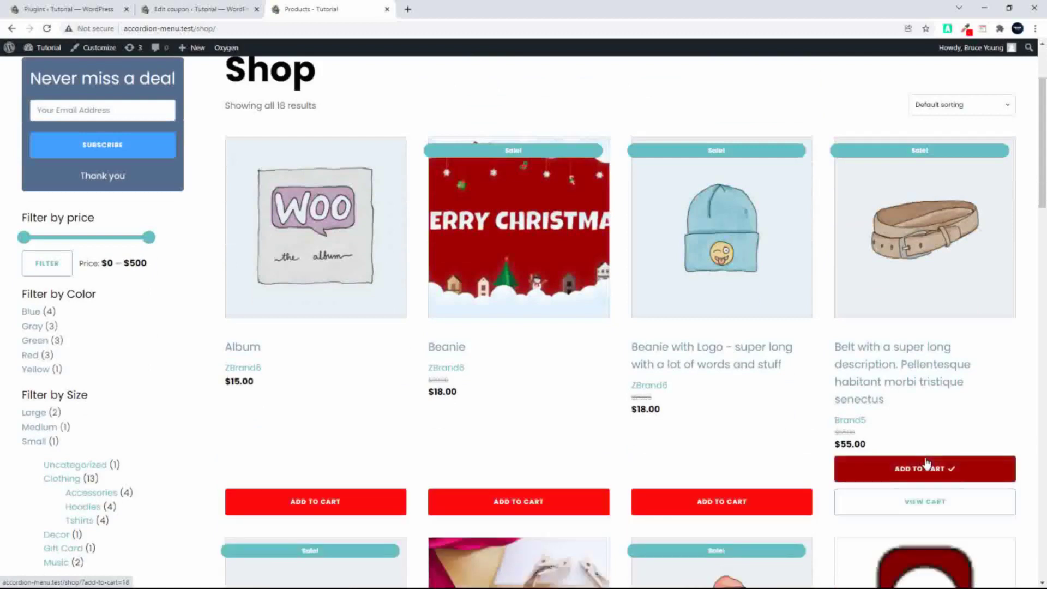
pyautogui.click(922, 500)
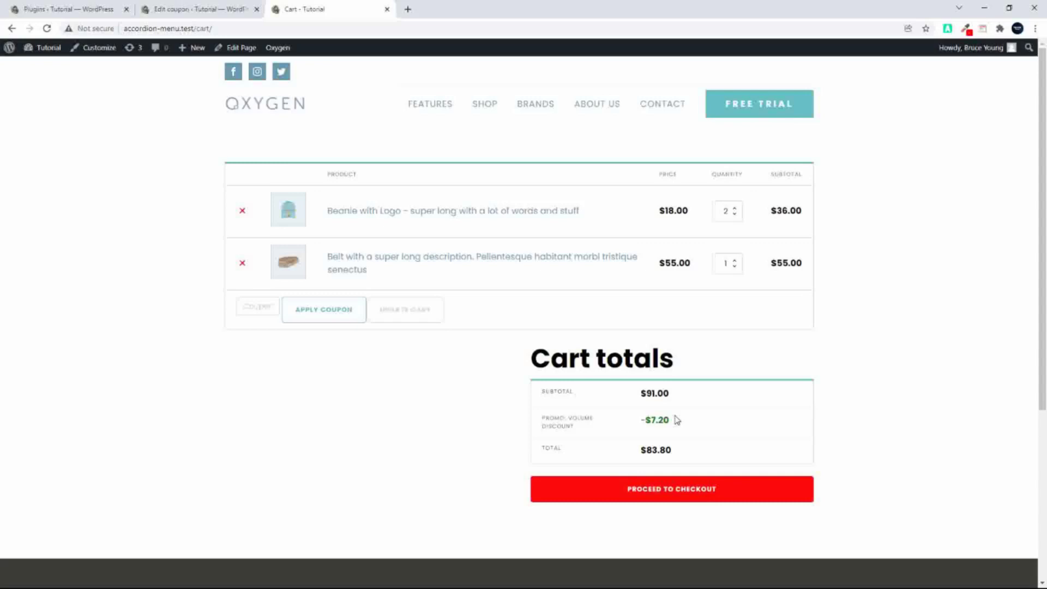
pyautogui.click(193, 10)
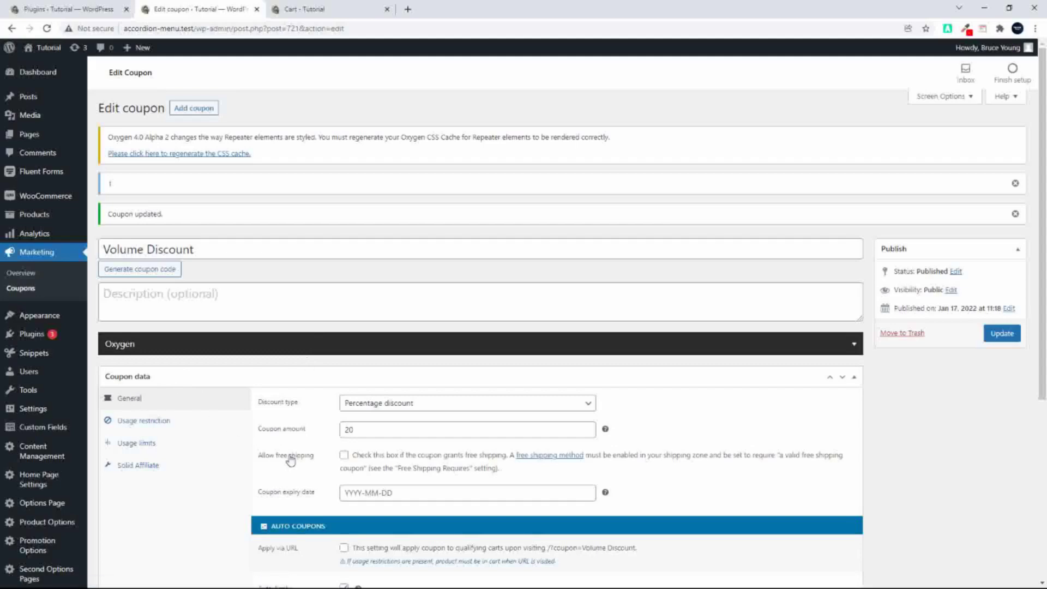
# Step: In the coupon's Auto Coupons options, enable Apply via URL and disable Auto Apply
pyautogui.scroll(-4, 290, 461)
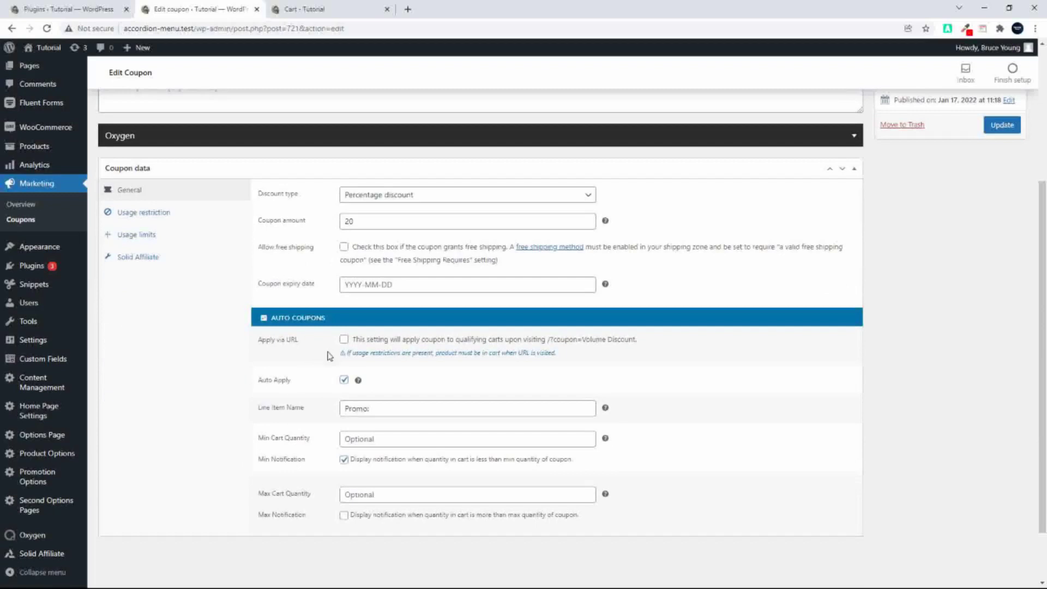
pyautogui.click(344, 340)
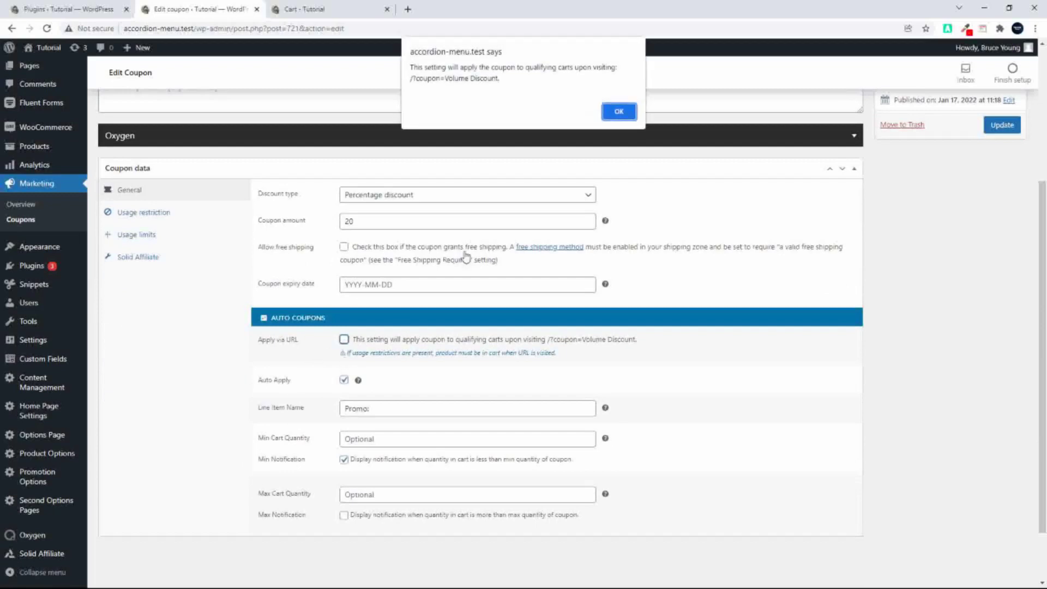
pyautogui.click(625, 109)
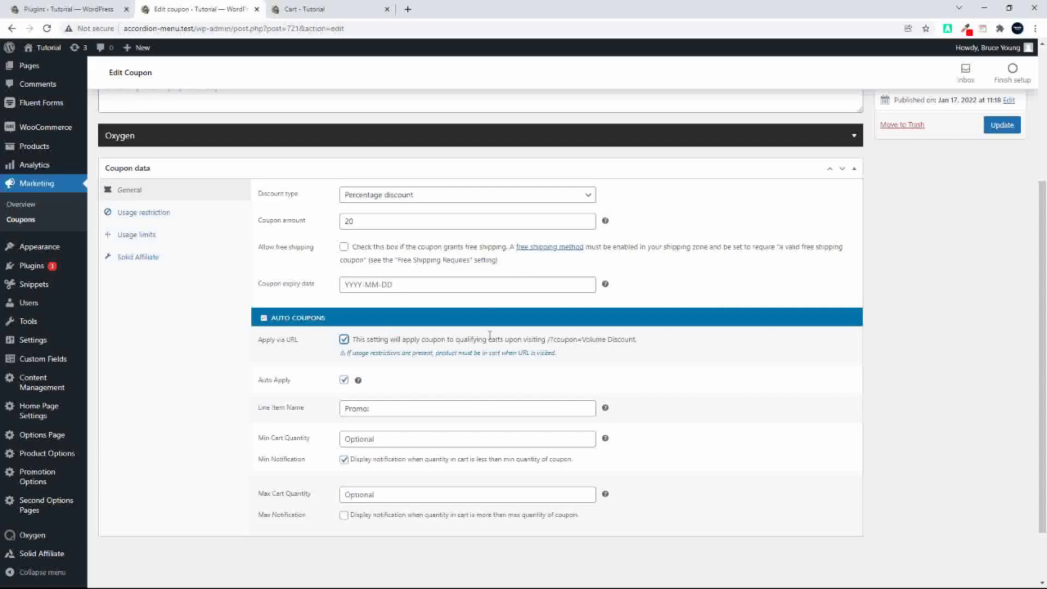
pyautogui.click(343, 380)
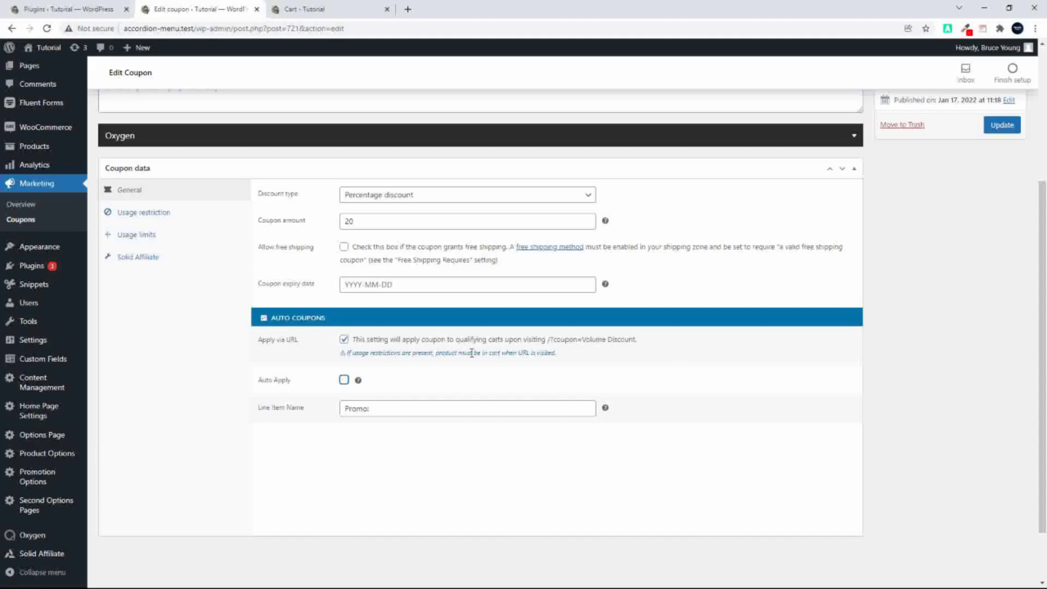
# Step: Remove the 35 minimum spend from usage restrictions, update the coupon, and recheck the cart
pyautogui.click(159, 213)
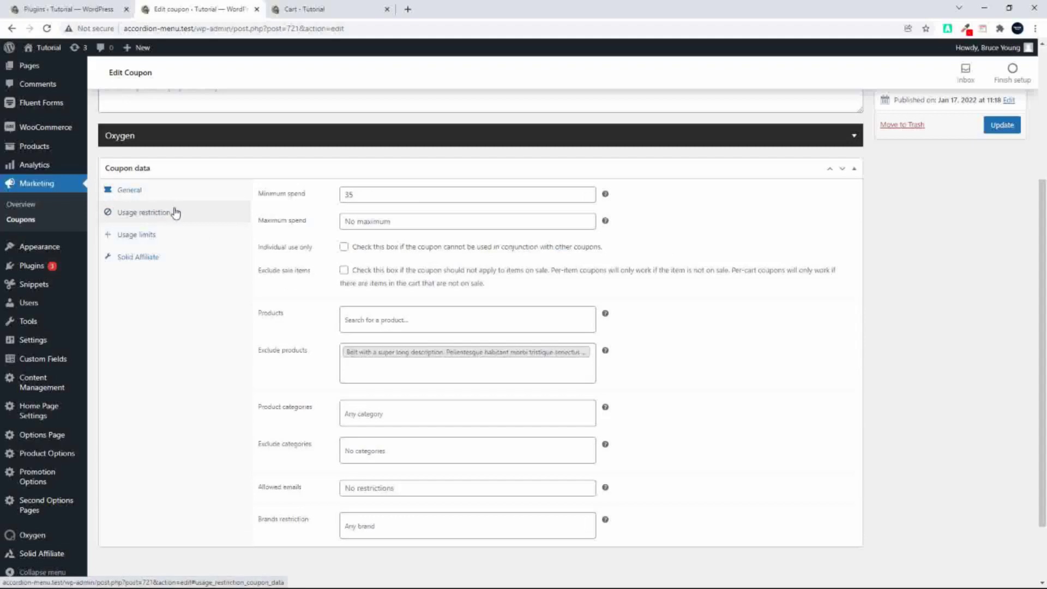
pyautogui.click(366, 198)
pyautogui.press('BackSpace')
pyautogui.press('BackSpace')
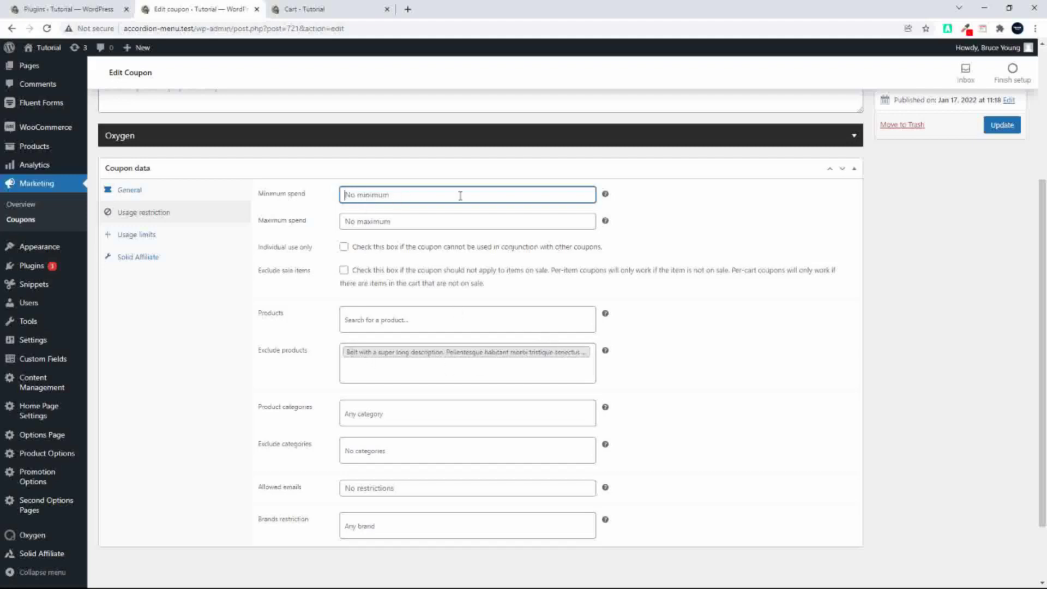
pyautogui.click(1001, 125)
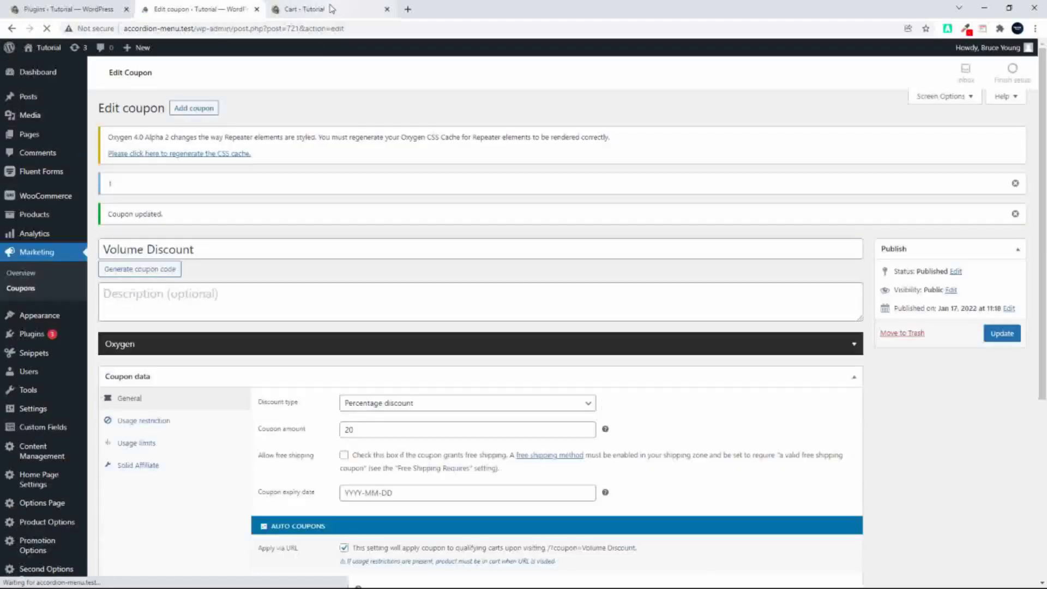
pyautogui.click(330, 9)
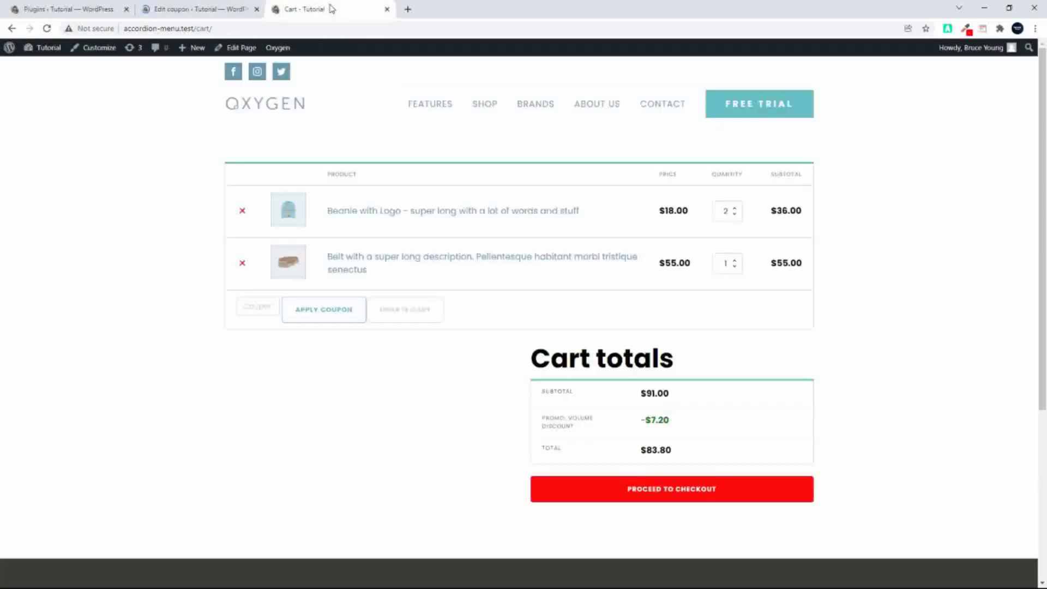
# Step: On the coupon editor, select the ?coupon=Volume Discount link under Auto Coupons
pyautogui.click(188, 9)
pyautogui.scroll(-2, 517, 370)
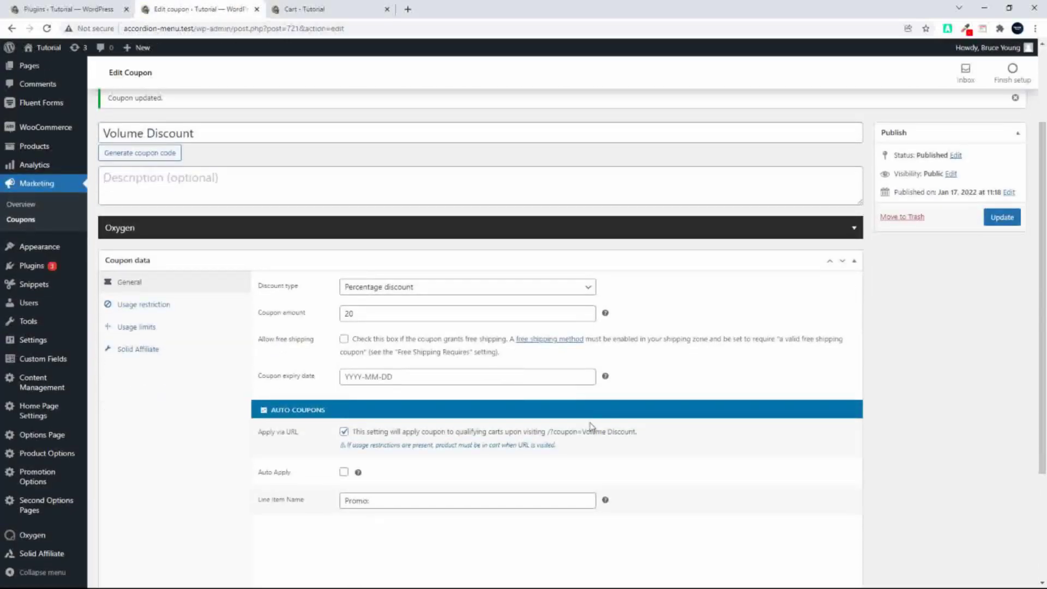
pyautogui.moveTo(551, 433); pyautogui.dragTo(635, 431)
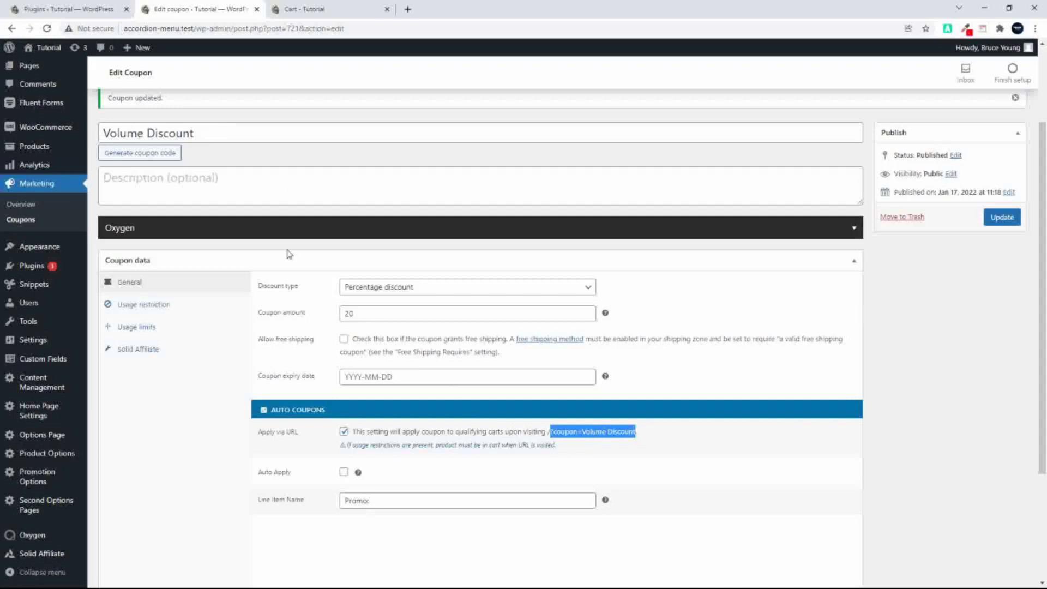
# Step: Rename the coupon to VolumeDiscount, save it, and select its new /?coupon=VolumeDiscount parameter
pyautogui.click(146, 132)
pyautogui.press('BackSpace')
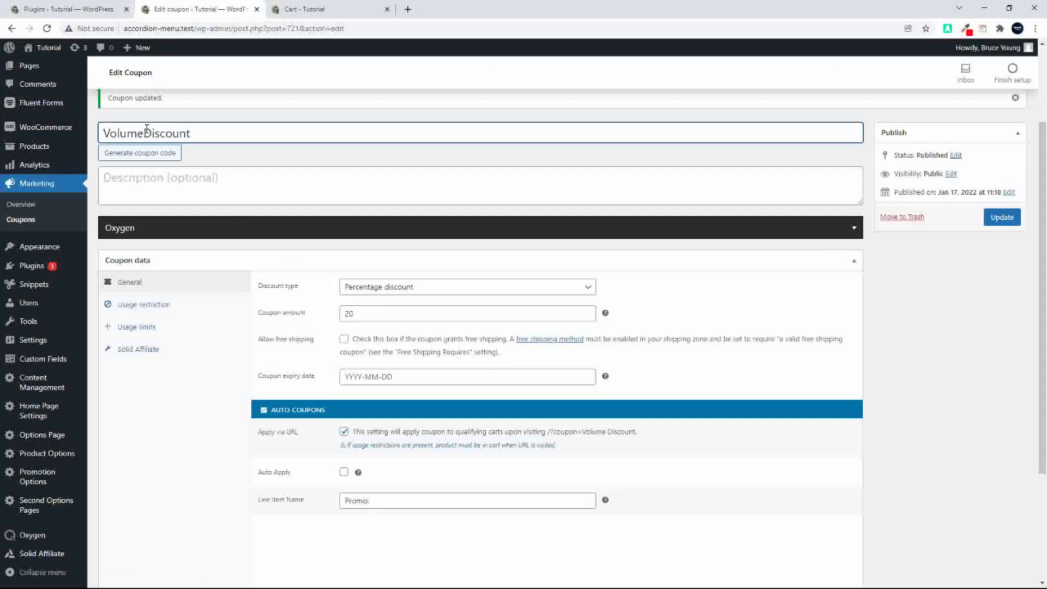
pyautogui.press('Return')
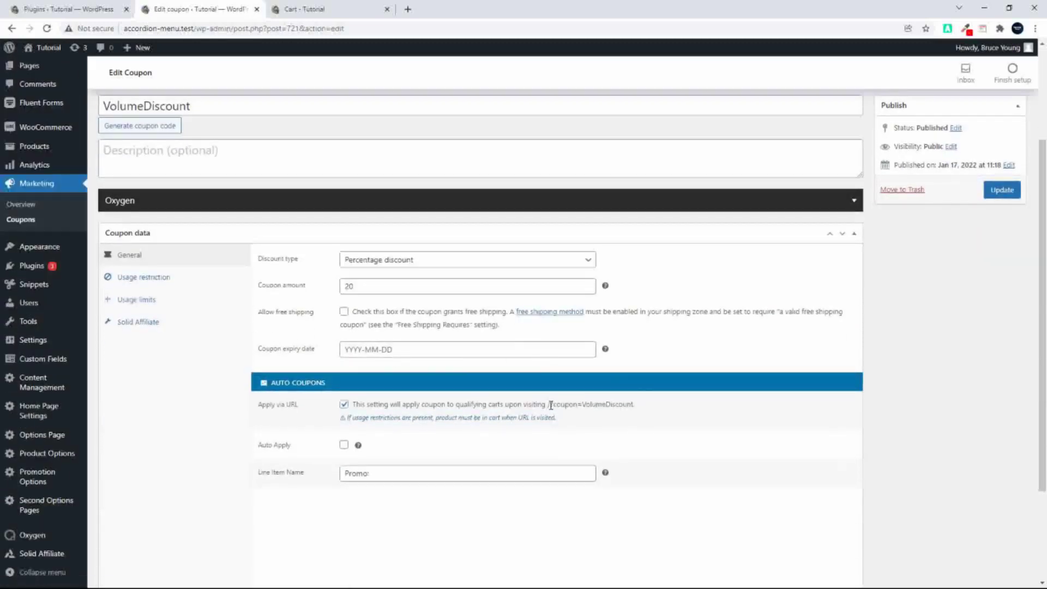
pyautogui.moveTo(549, 404); pyautogui.dragTo(634, 404)
pyautogui.hotkey('ctrl', 'c')
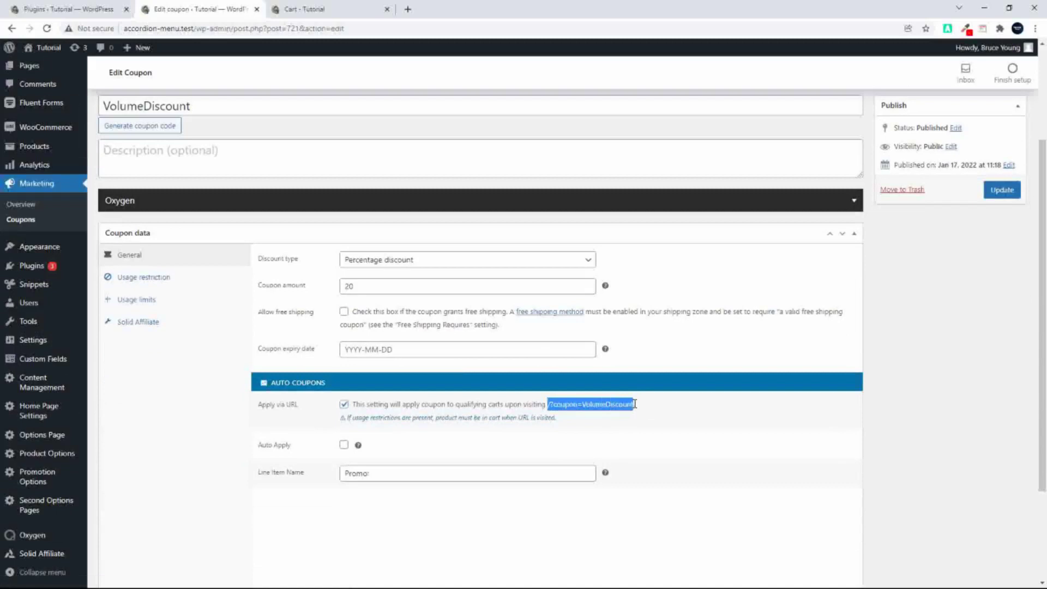
pyautogui.click(337, 10)
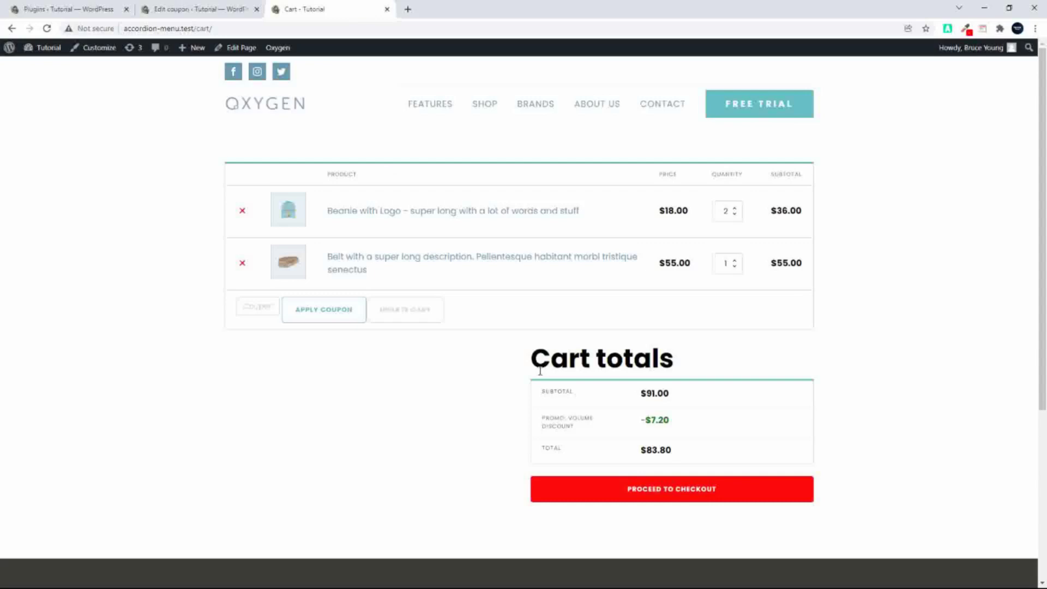
# Step: Reload the cart so the old invalid coupon drops off, leaving a $91.00 total, then visit Brands
pyautogui.click(311, 28)
pyautogui.press('Return')
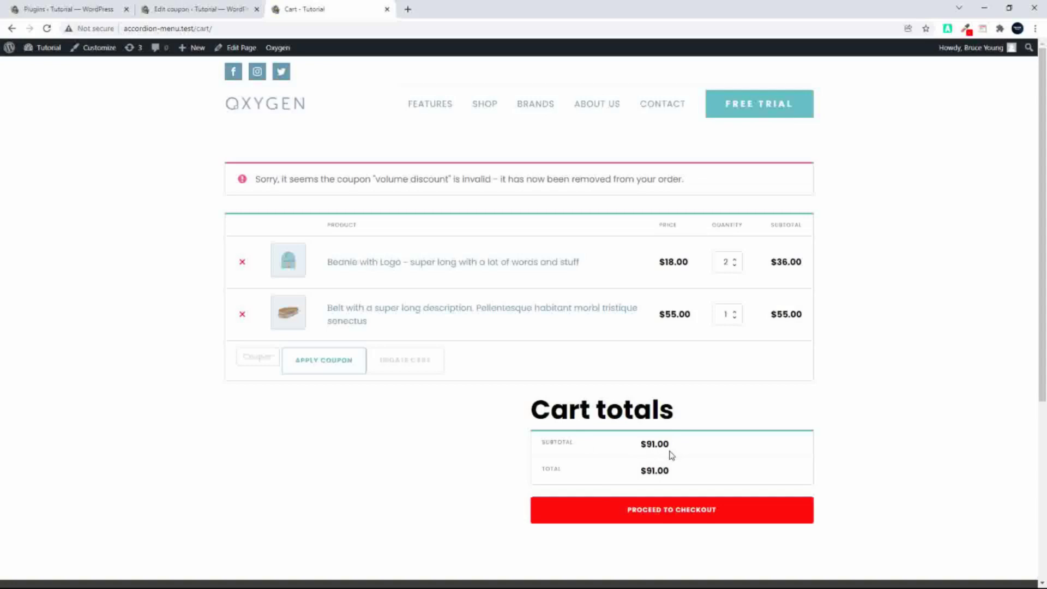
pyautogui.click(535, 108)
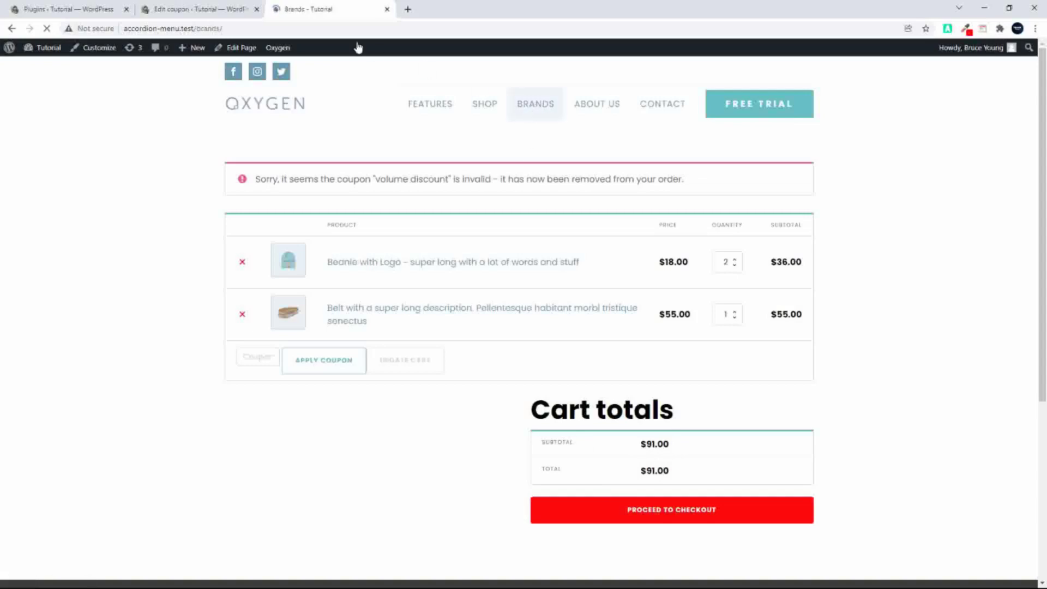
# Step: Apply the coupon by loading the Brands page with /?coupon=VolumeDiscount appended
pyautogui.click(319, 28)
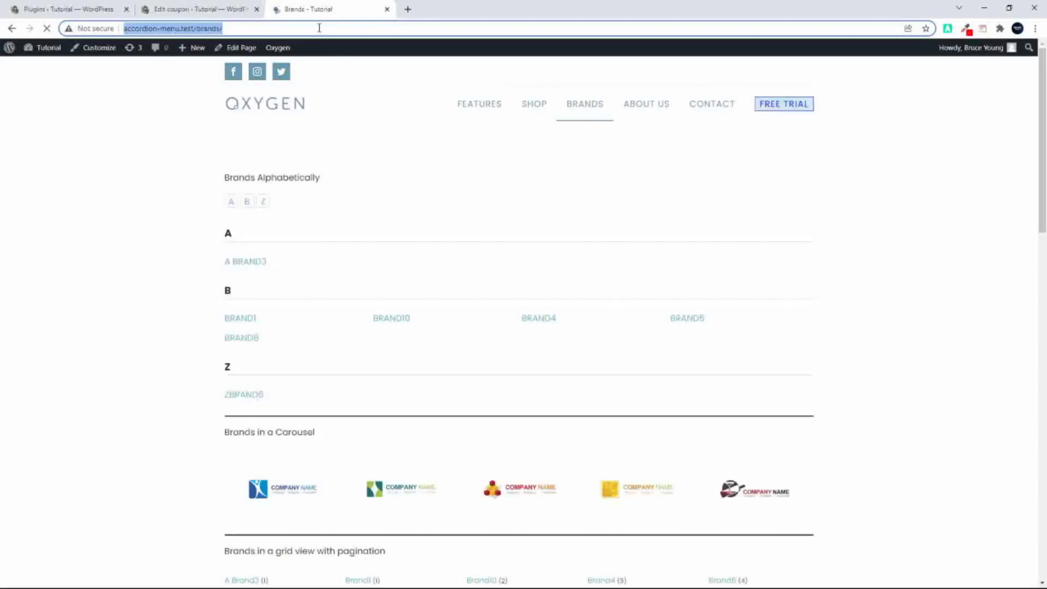
pyautogui.click(319, 28)
pyautogui.hotkey('ctrl', 'v')
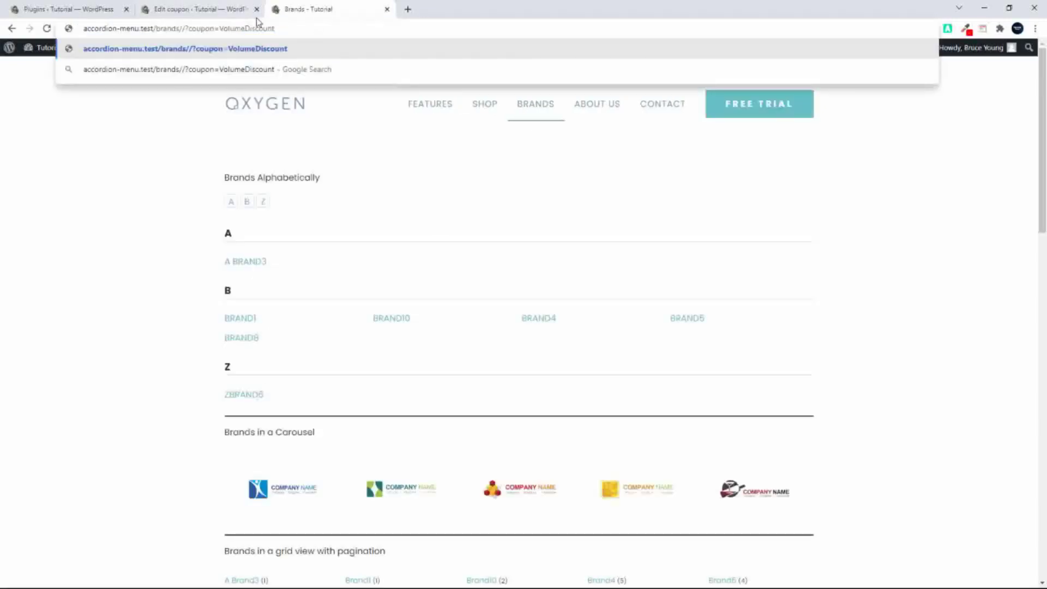
pyautogui.press('BackSpace')
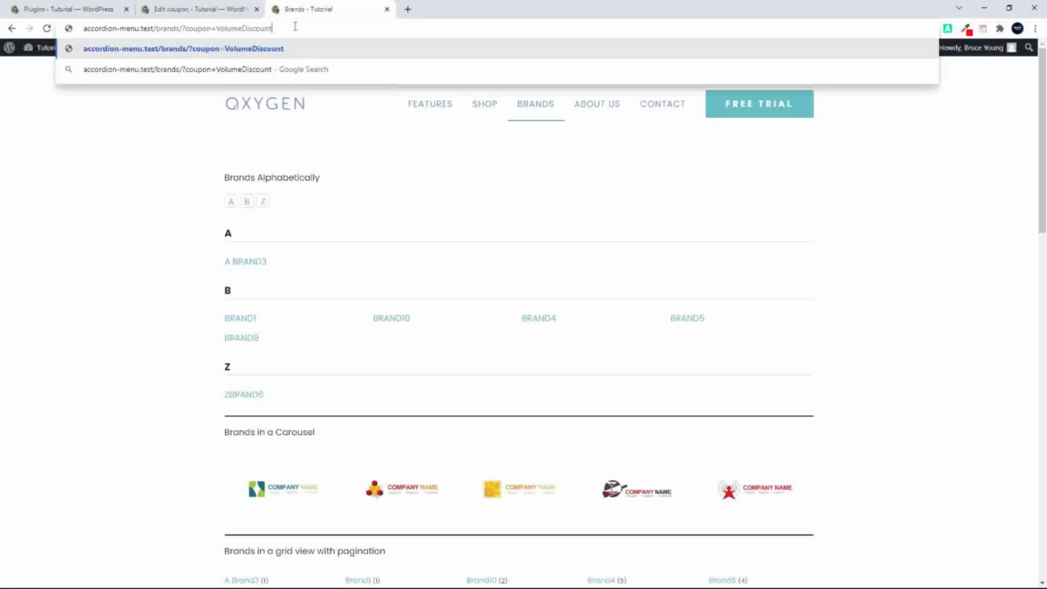
pyautogui.press('Return')
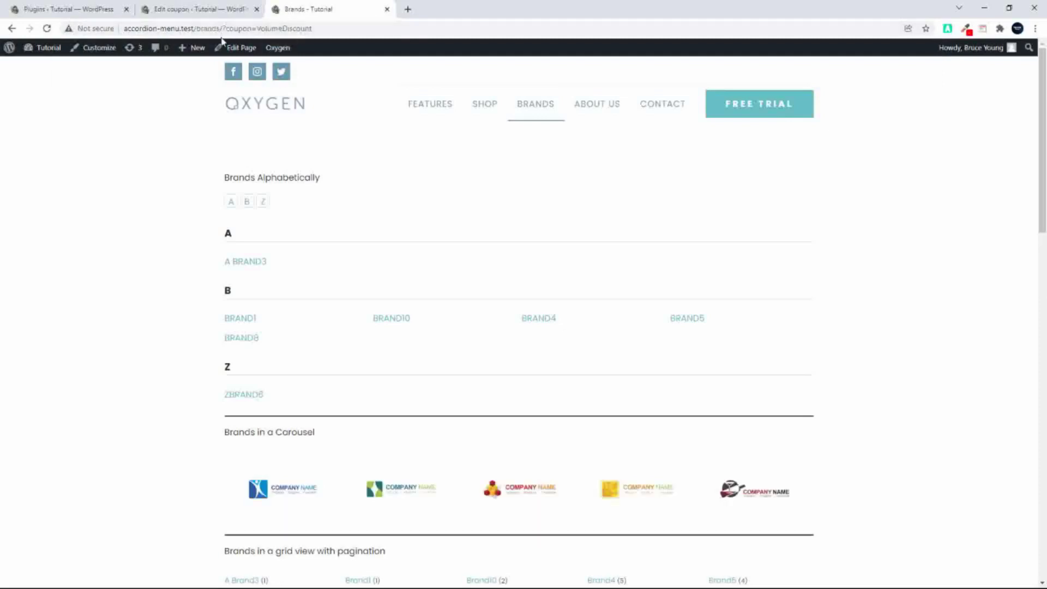
pyautogui.click(194, 10)
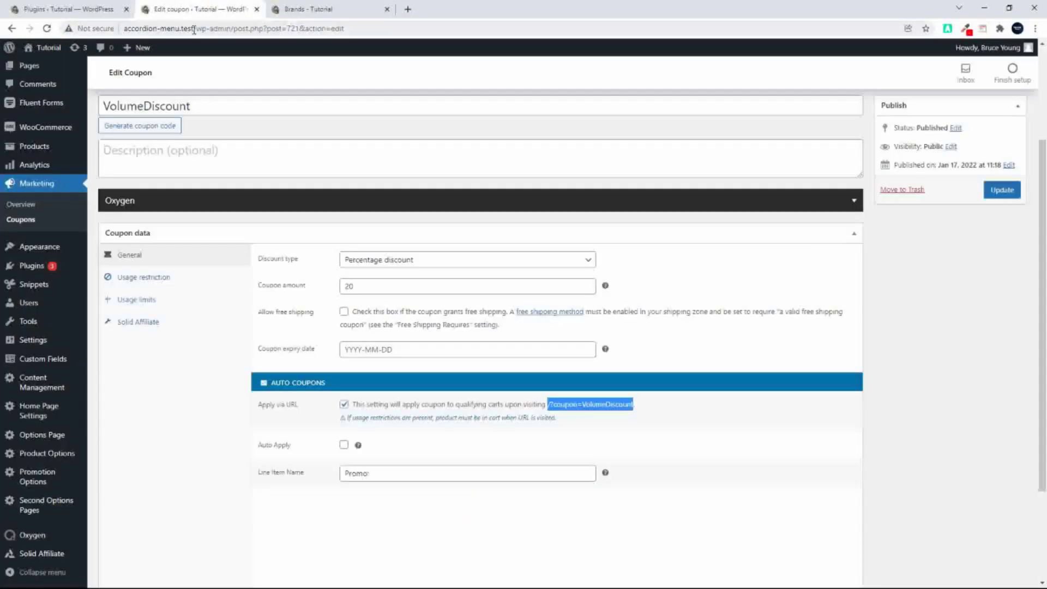
pyautogui.click(310, 9)
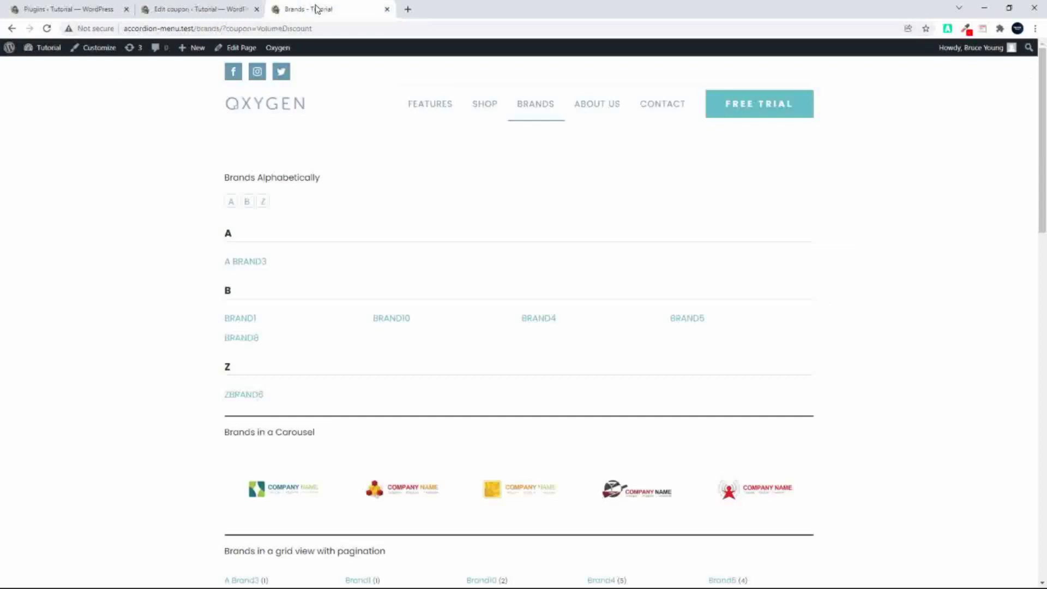
# Step: Go to /cart to confirm -$7.20 off and an $83.80 total
pyautogui.click(197, 28)
pyautogui.moveTo(197, 28); pyautogui.dragTo(383, 48)
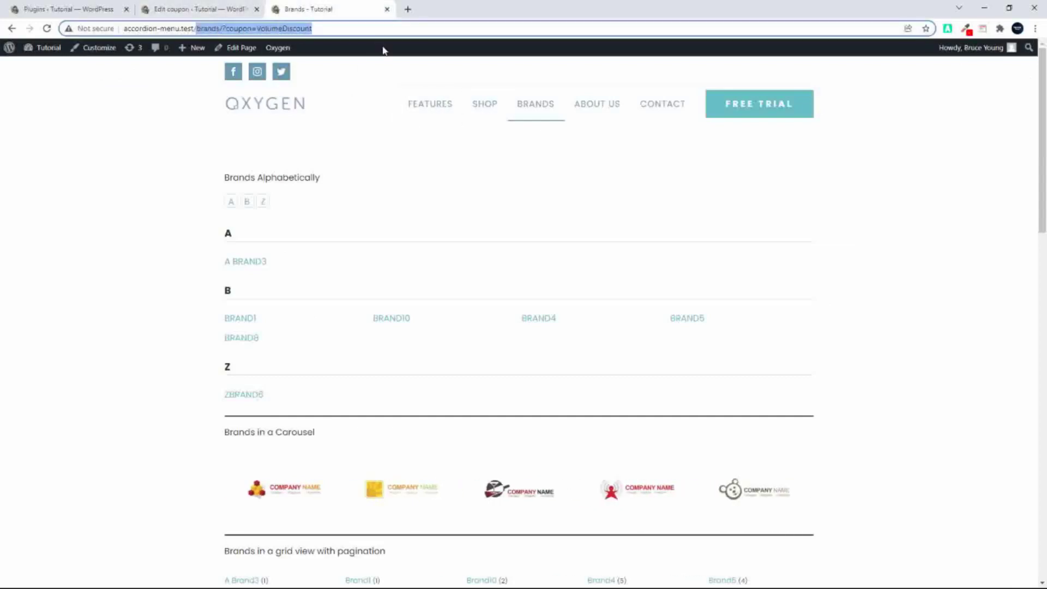
pyautogui.write('cart')
pyautogui.press('Return')
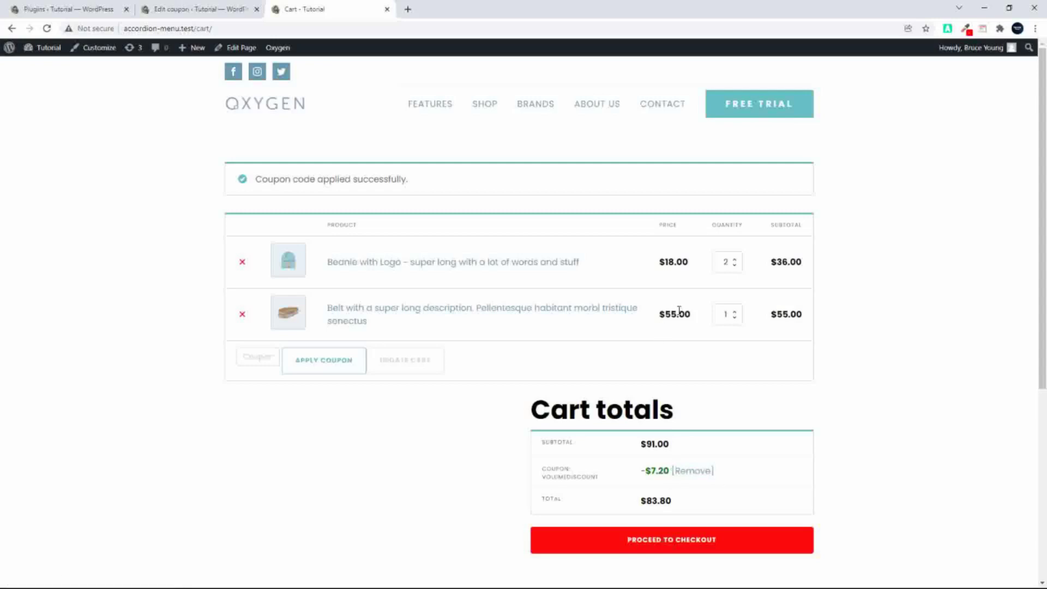
# Step: Compare the discounted cart against the VolumeDiscount coupon settings, ending on the coupon editor
pyautogui.click(207, 11)
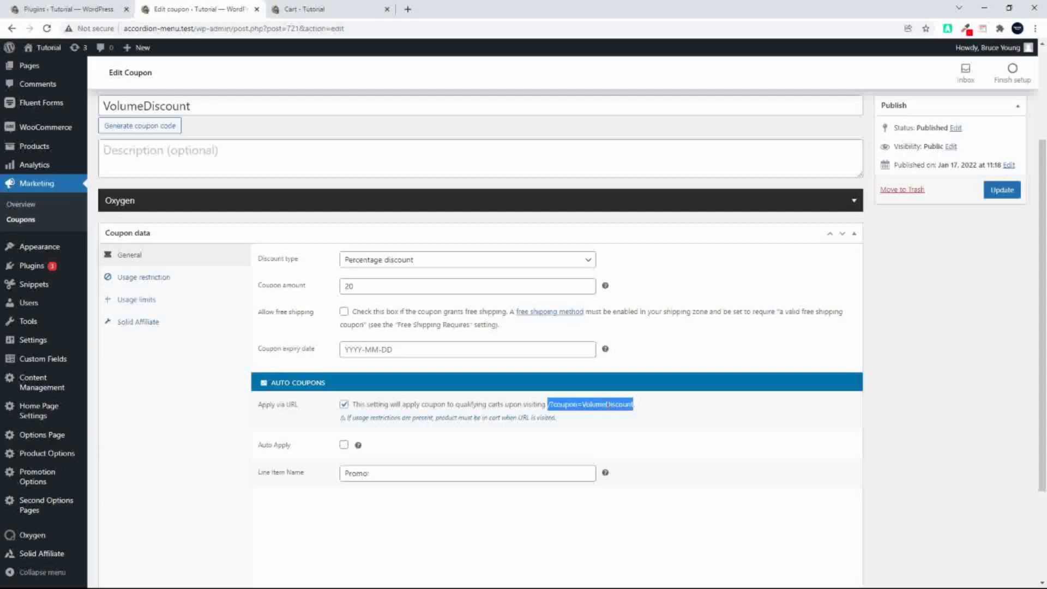
pyautogui.click(305, 10)
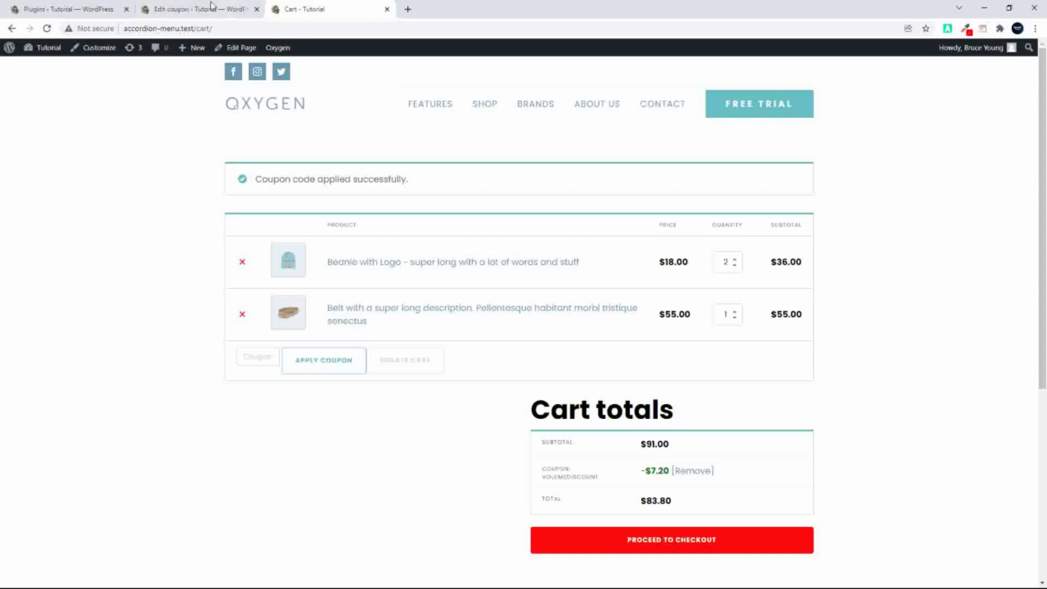
pyautogui.click(190, 10)
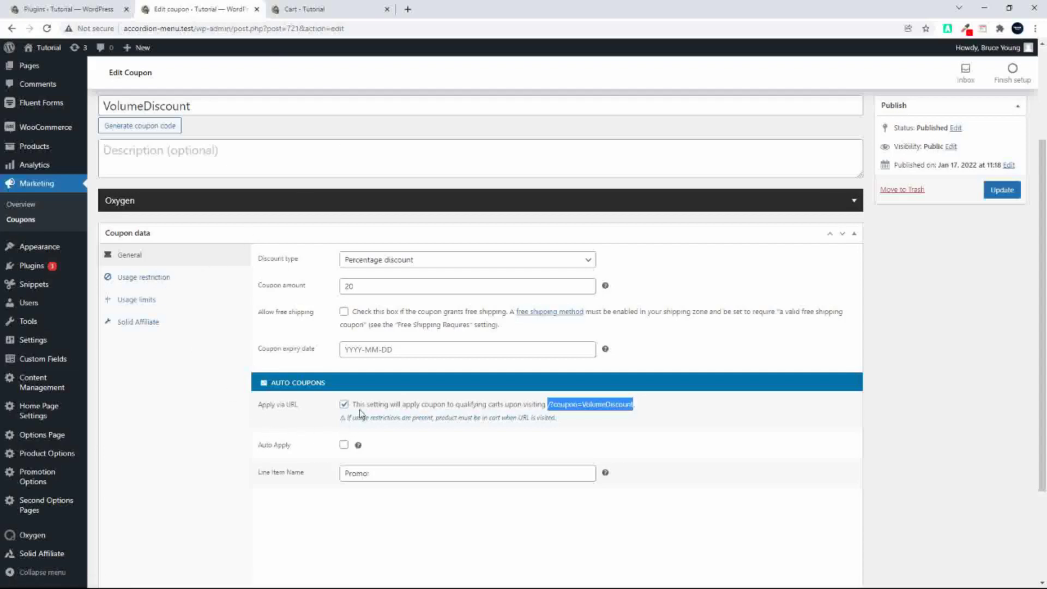
# Step: Switch VolumeDiscount from Apply via URL to Auto Apply, then confirm the cart still shows -$7.20
pyautogui.click(344, 405)
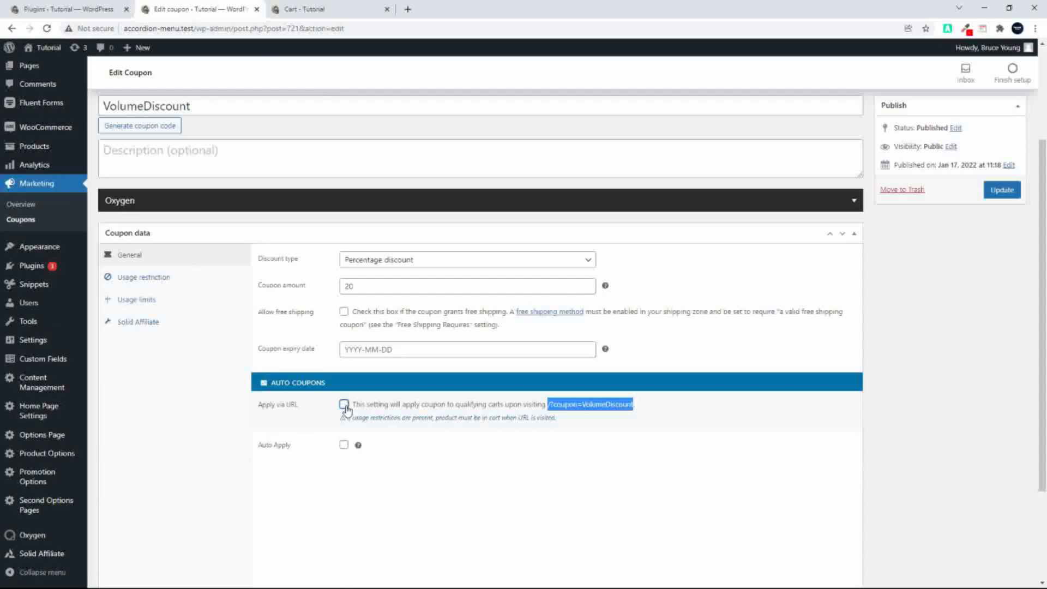
pyautogui.click(344, 444)
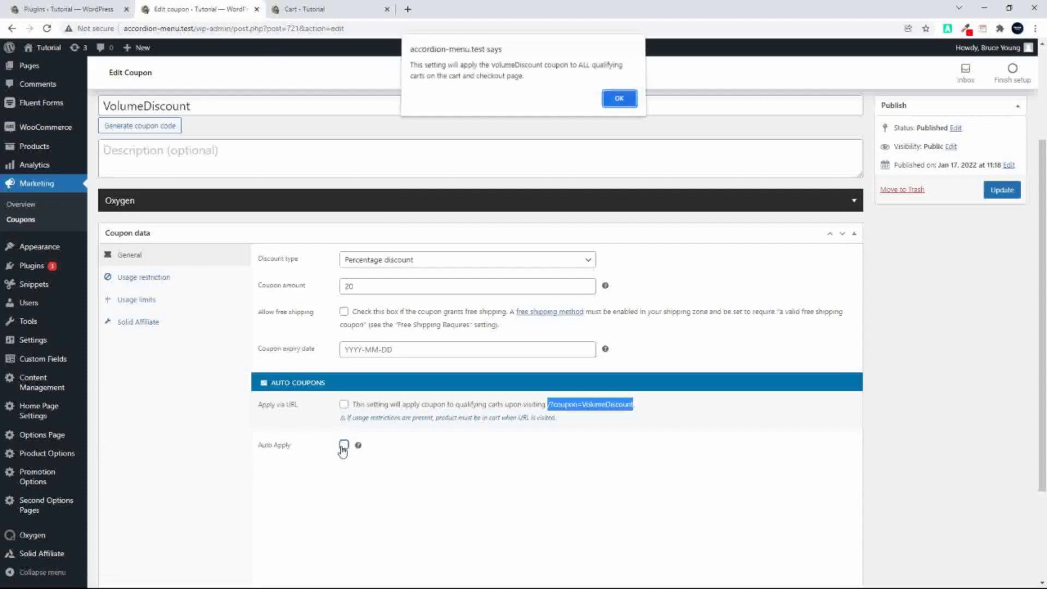
pyautogui.click(619, 100)
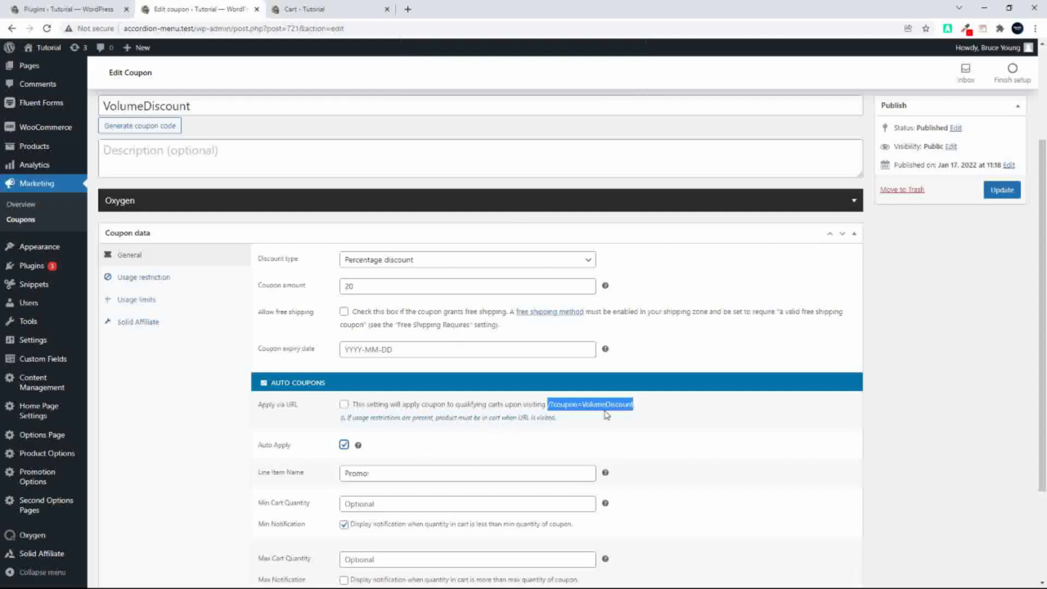
pyautogui.click(653, 424)
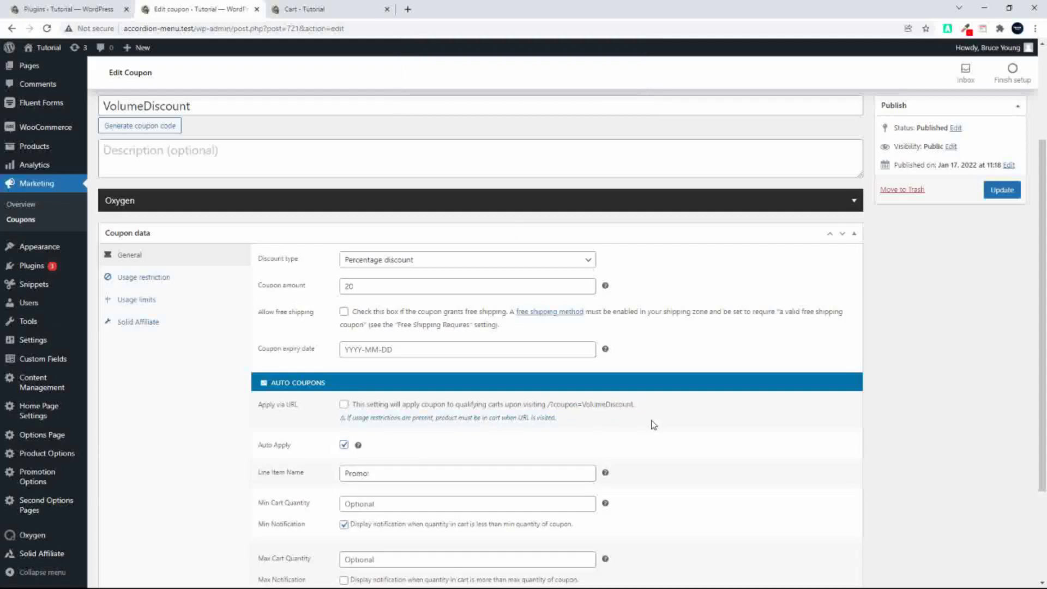
pyautogui.click(342, 11)
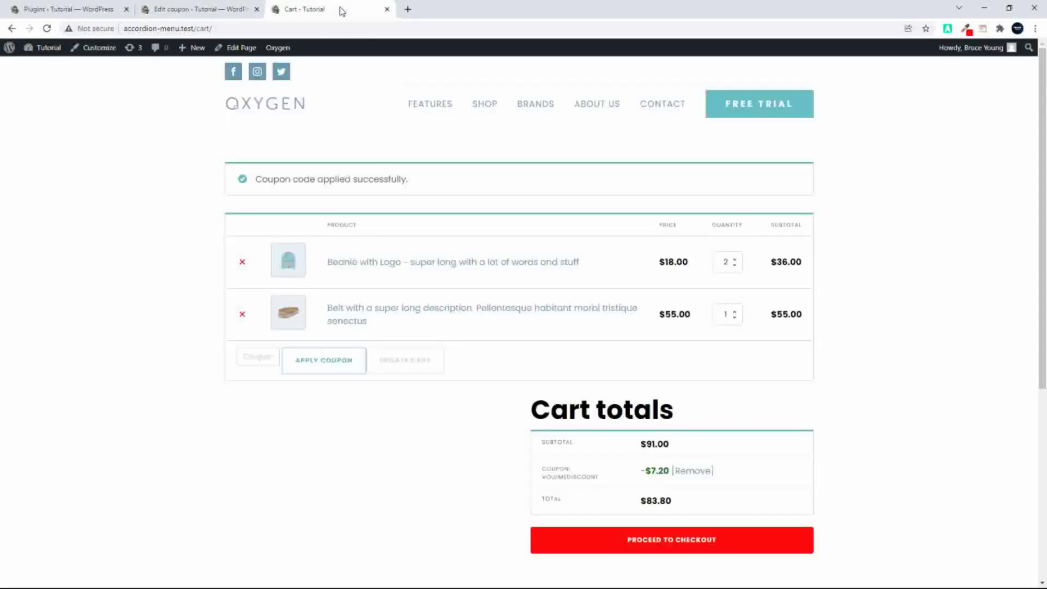